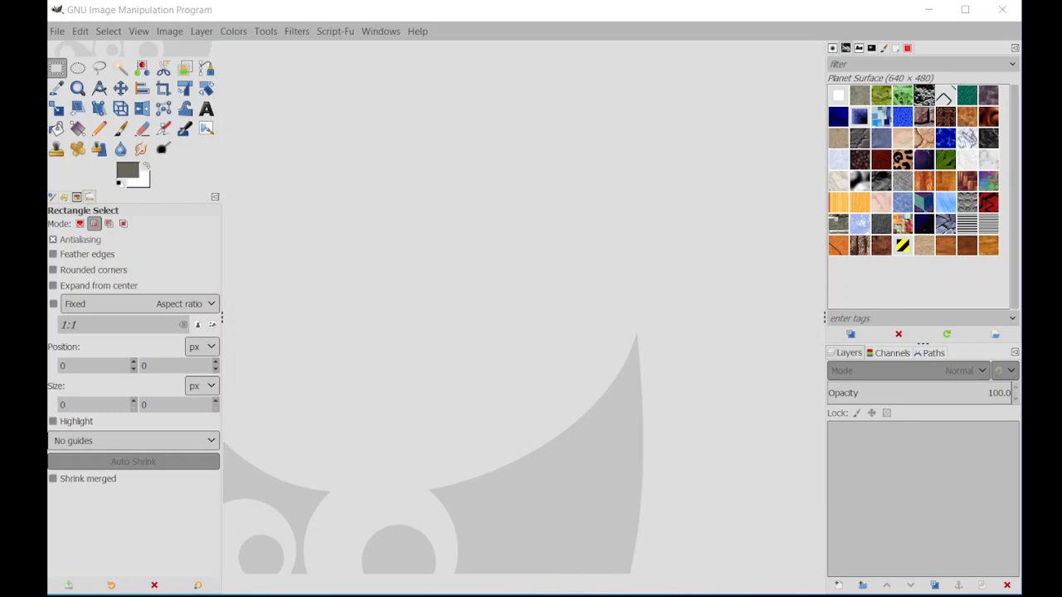
# Open Desert.jpg from the Unit_15 folder in Documents > Image Design > Semester 1
pyautogui.click(58, 30)
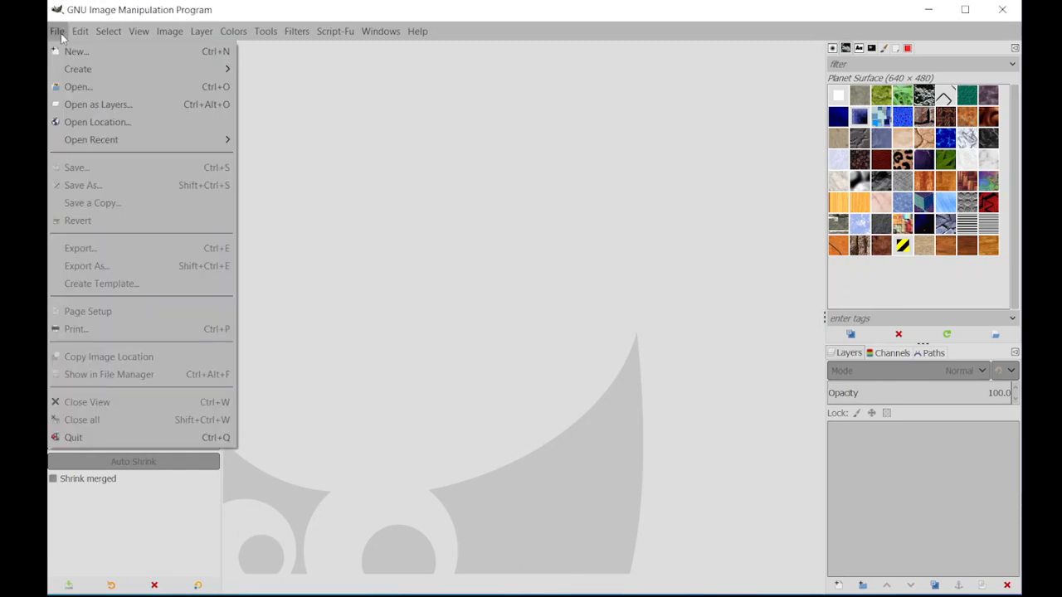
pyautogui.click(82, 90)
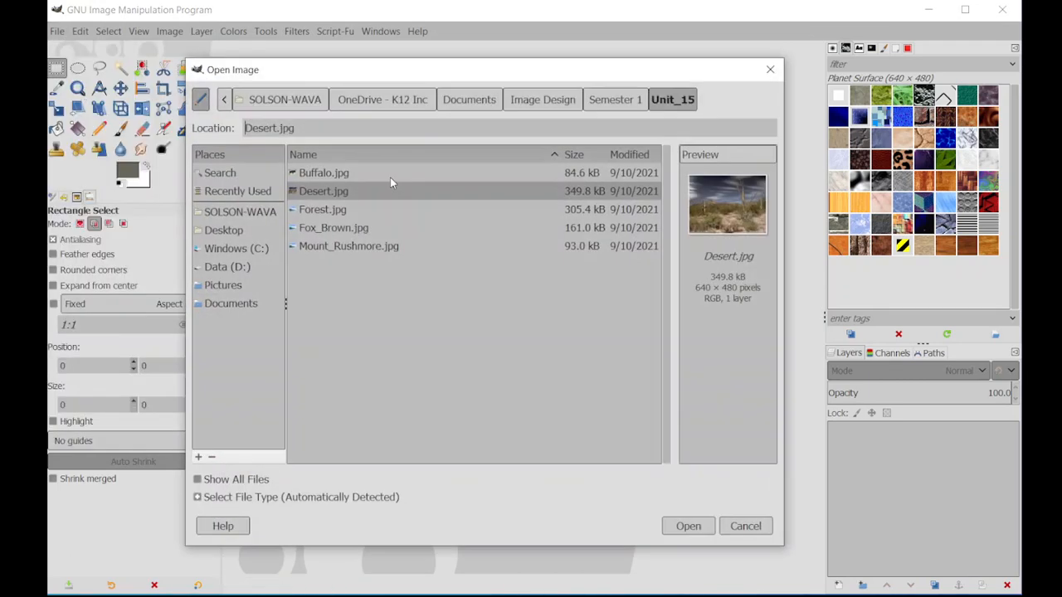
pyautogui.click(214, 289)
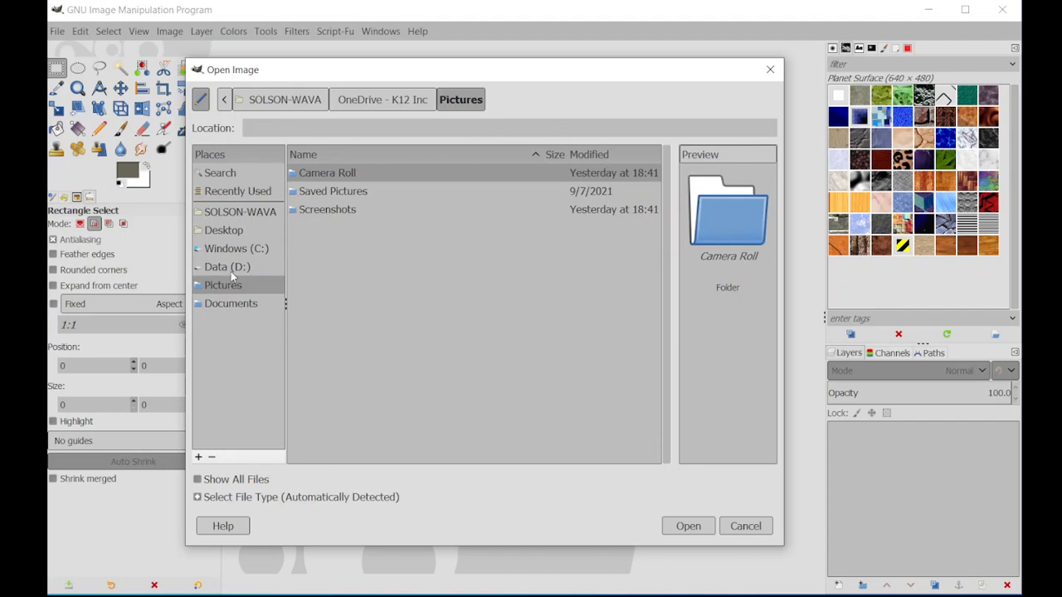
pyautogui.click(220, 306)
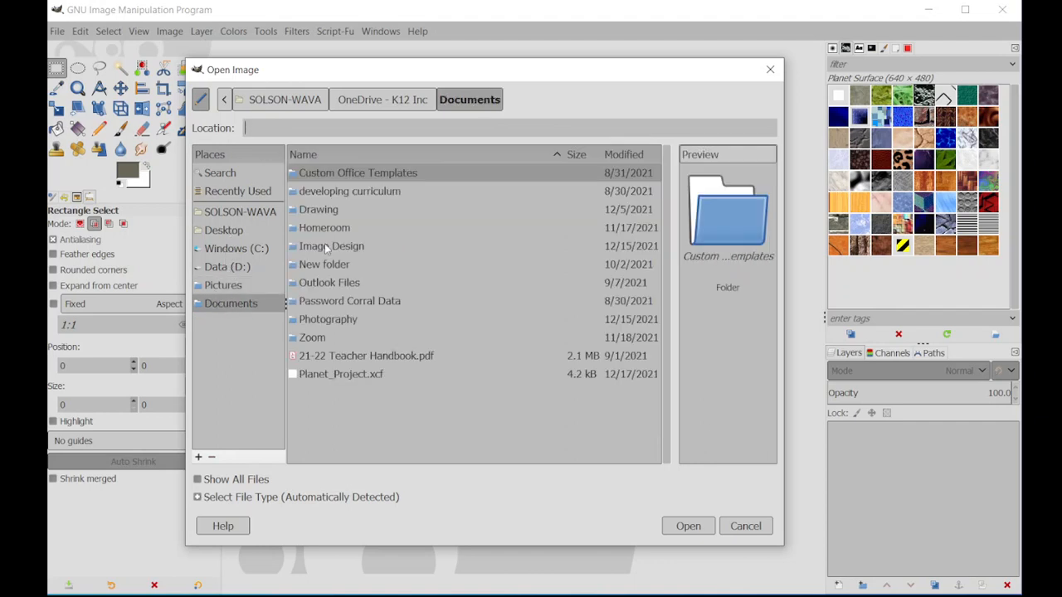
pyautogui.doubleClick(339, 242)
pyautogui.doubleClick(331, 191)
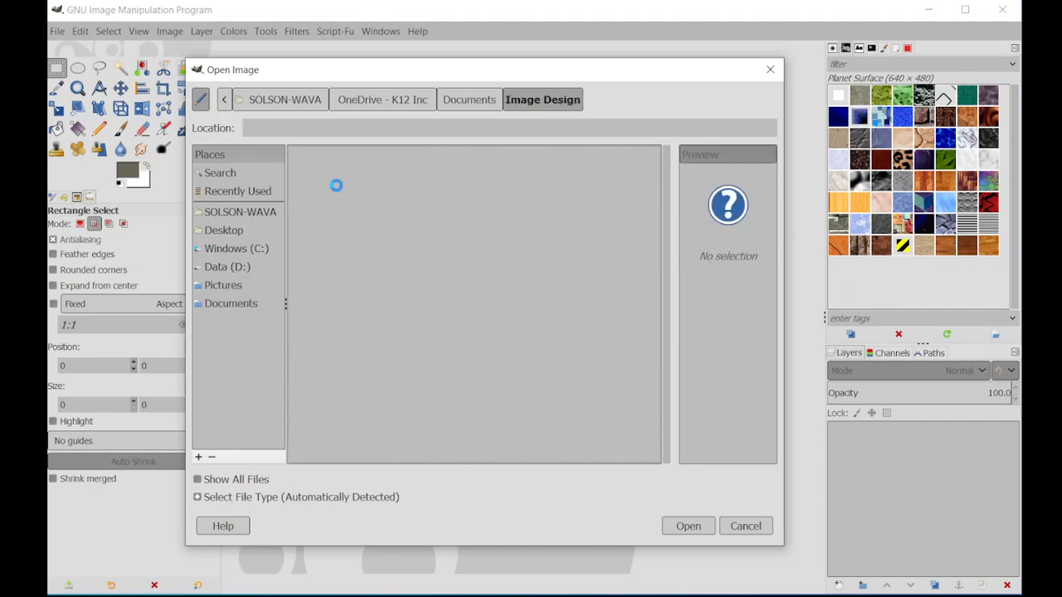
pyautogui.doubleClick(323, 448)
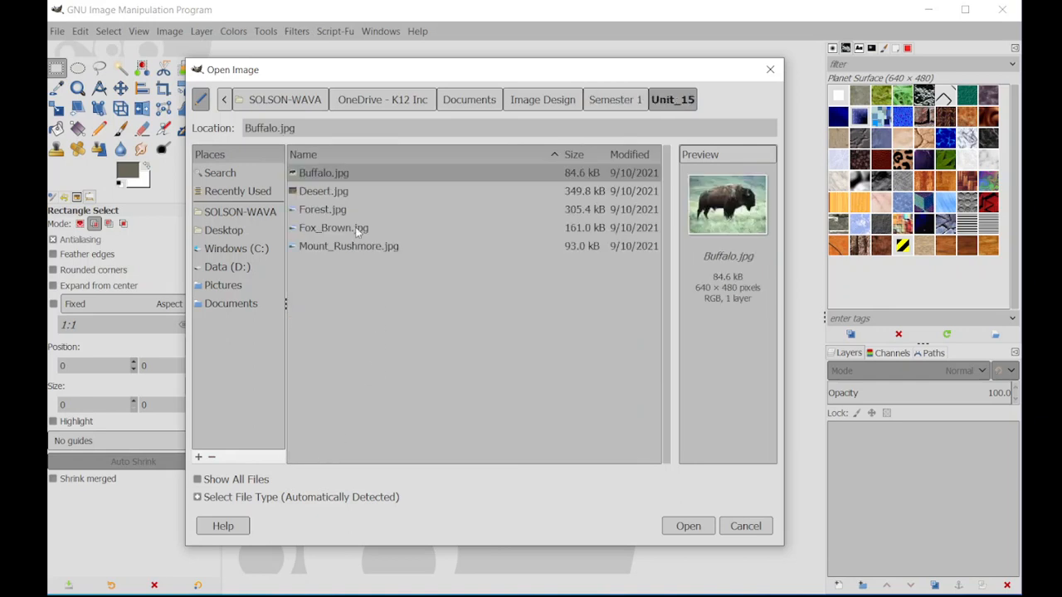
pyautogui.click(334, 195)
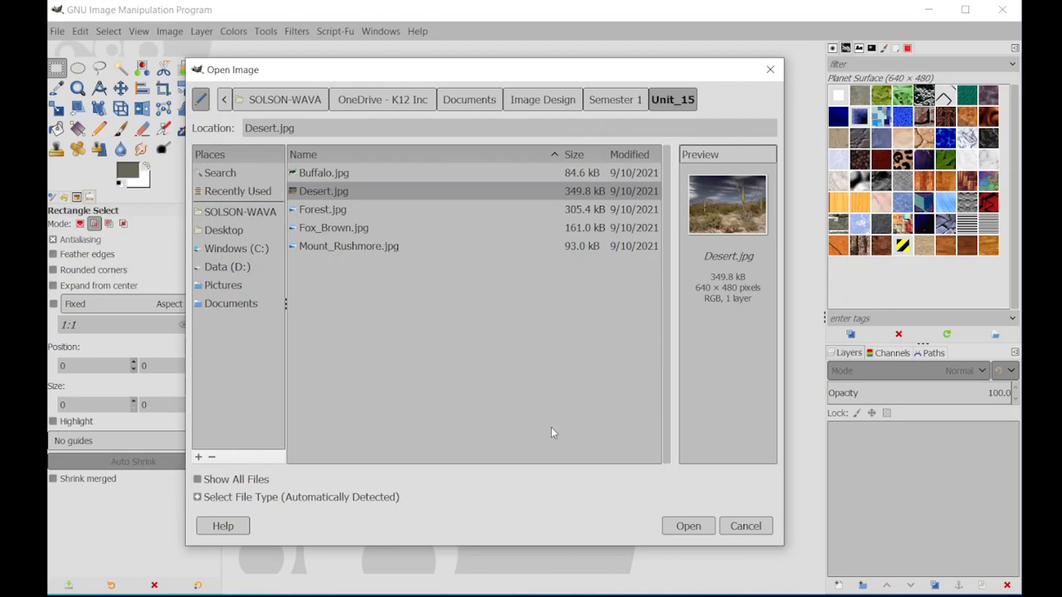
pyautogui.click(696, 523)
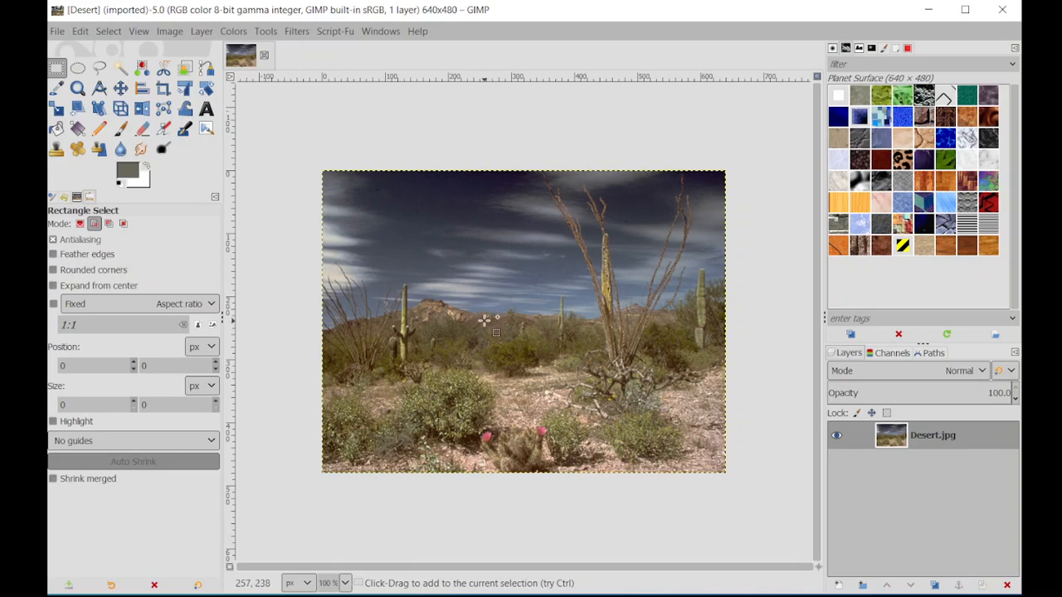
# Rename the Desert.jpg layer as Landscape
pyautogui.doubleClick(940, 437)
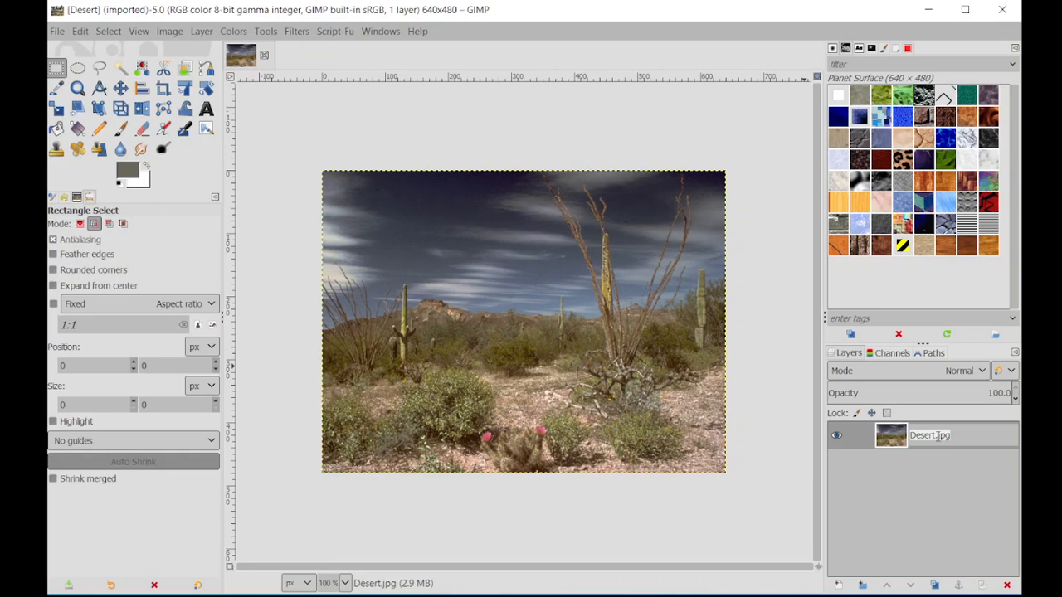
pyautogui.write('Landscape')
pyautogui.press('Return')
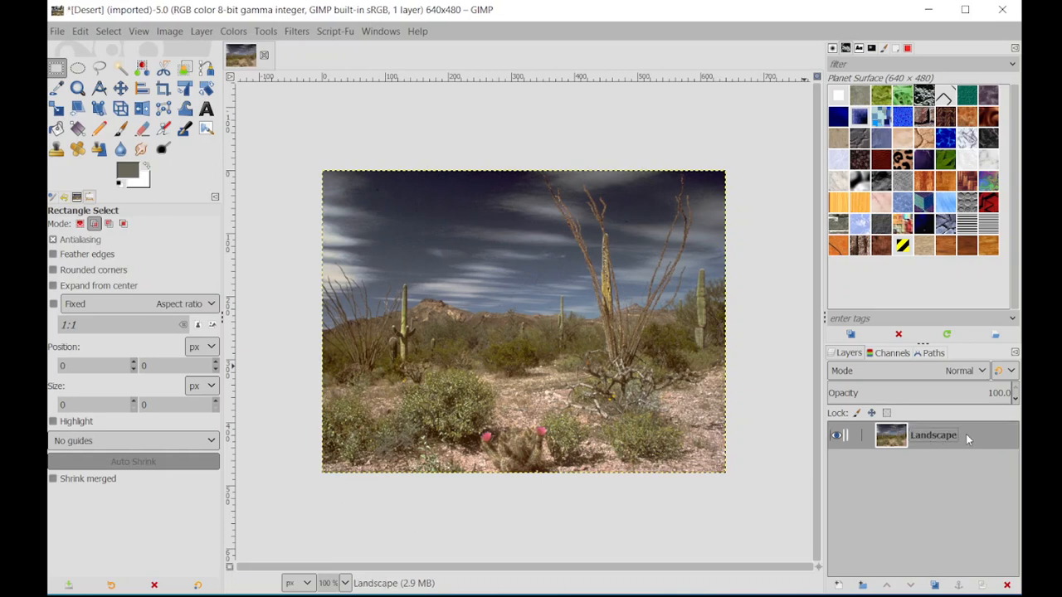
# Duplicate the Landscape layer under the name Reflection and place the copy beneath Landscape
pyautogui.rightClick(966, 438)
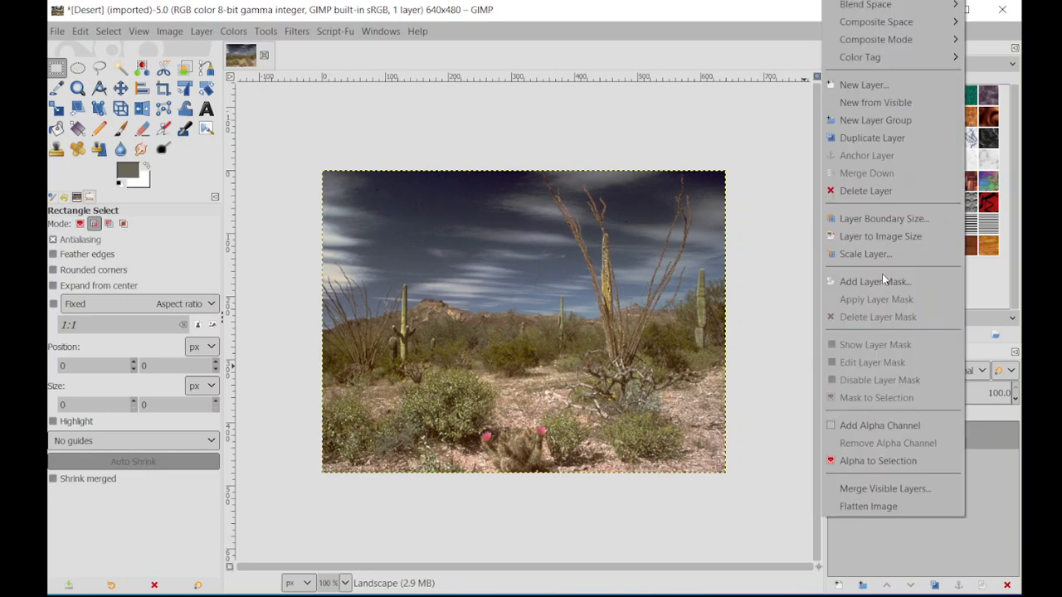
pyautogui.click(859, 143)
pyautogui.doubleClick(949, 437)
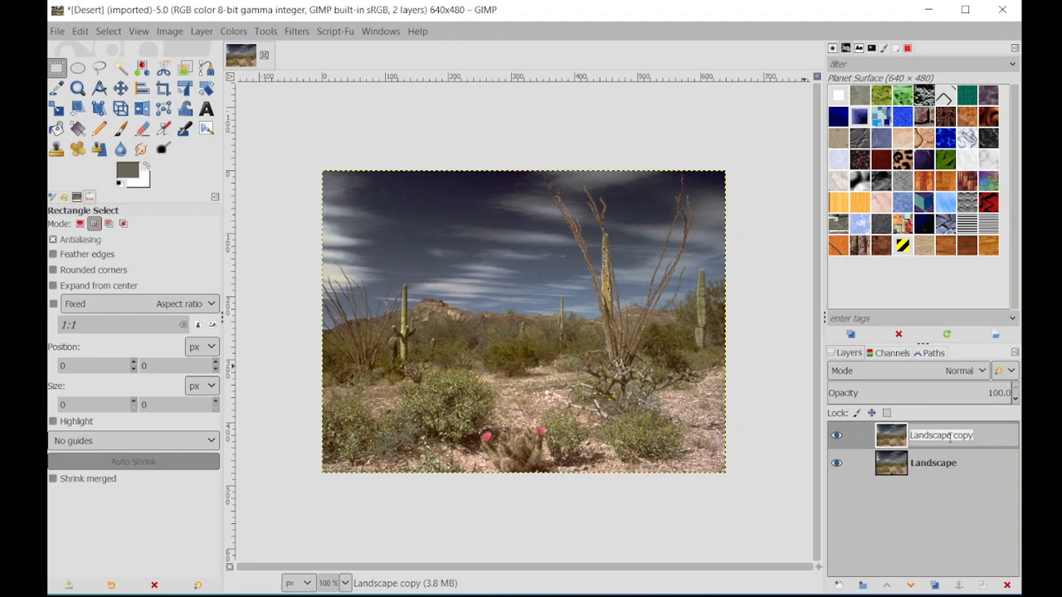
pyautogui.write('Reflection')
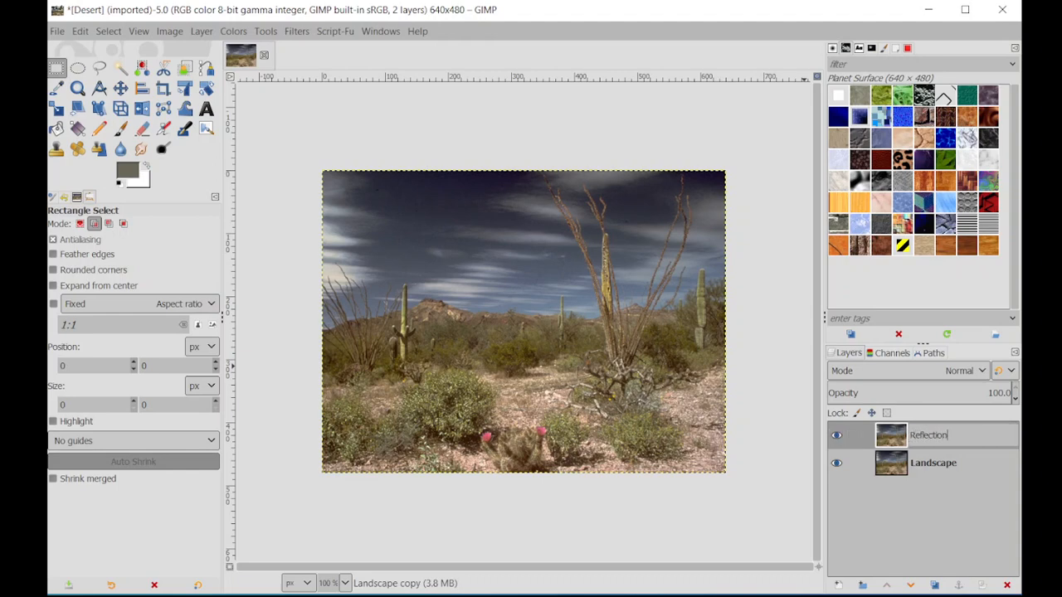
pyautogui.press('Return')
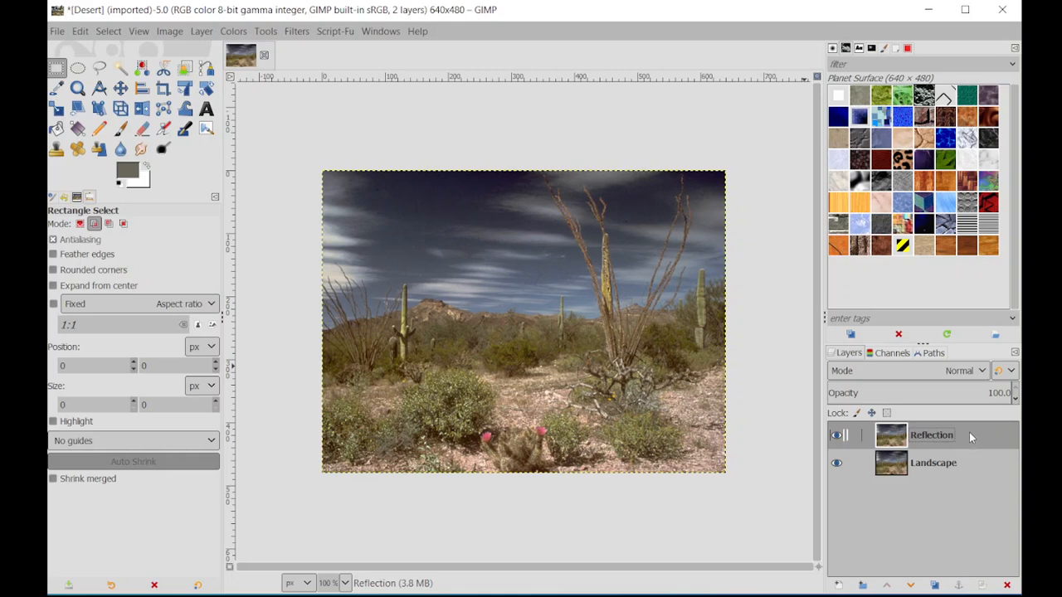
pyautogui.moveTo(968, 432); pyautogui.dragTo(965, 493)
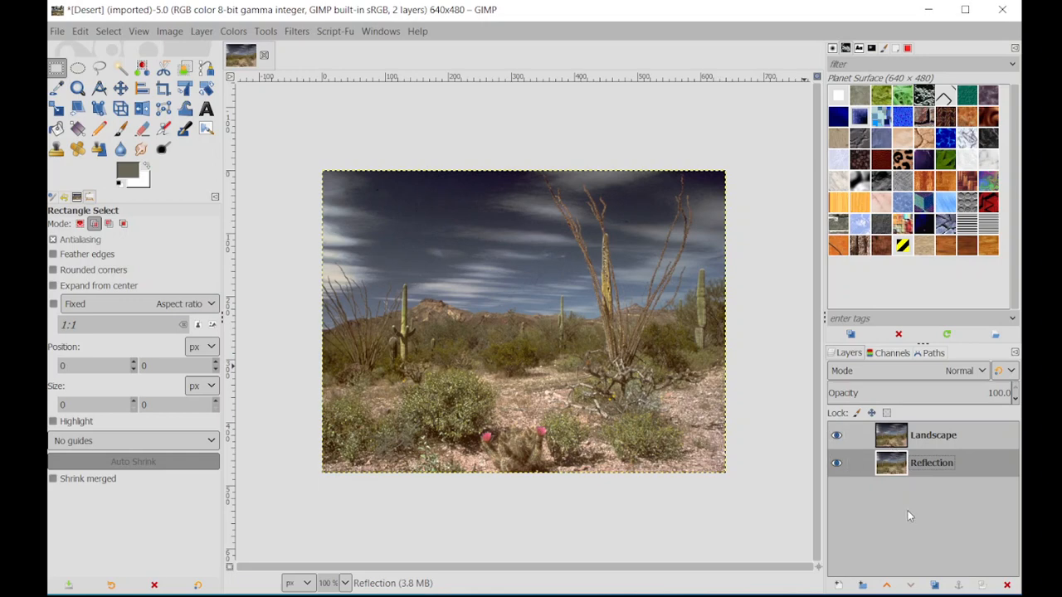
# On the Landscape layer, make a freehand selection of the foreground ground, tracing around the large bush and the ocotillo base and closing outside the image
pyautogui.click(965, 436)
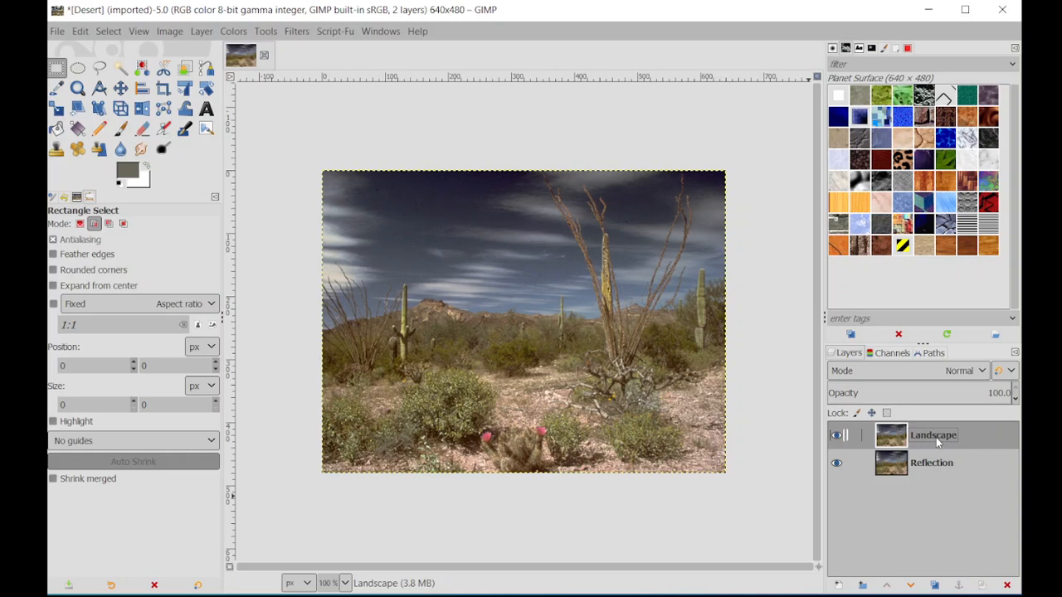
pyautogui.click(100, 67)
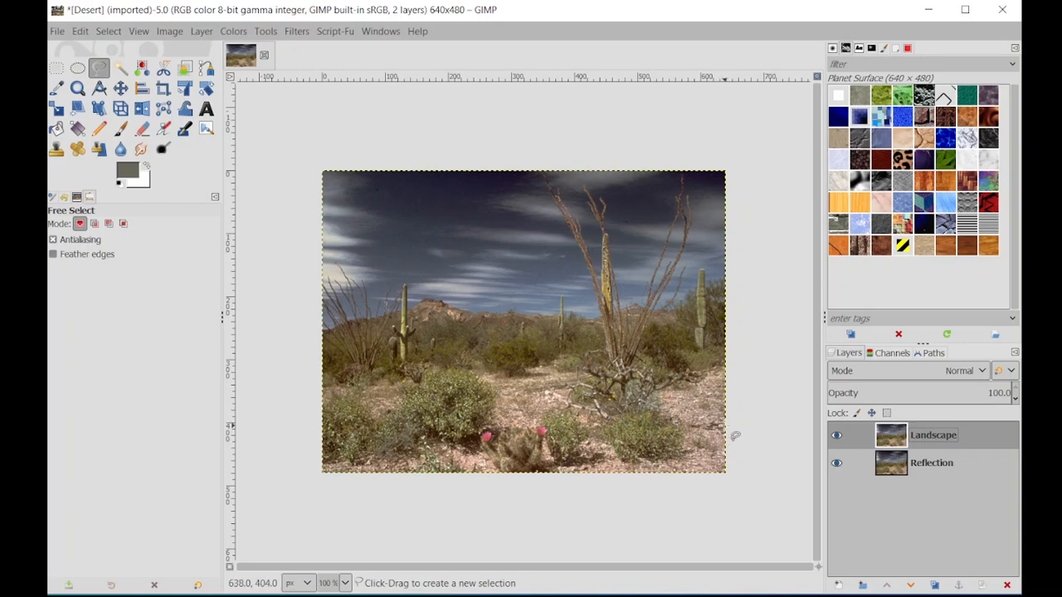
pyautogui.click(309, 384)
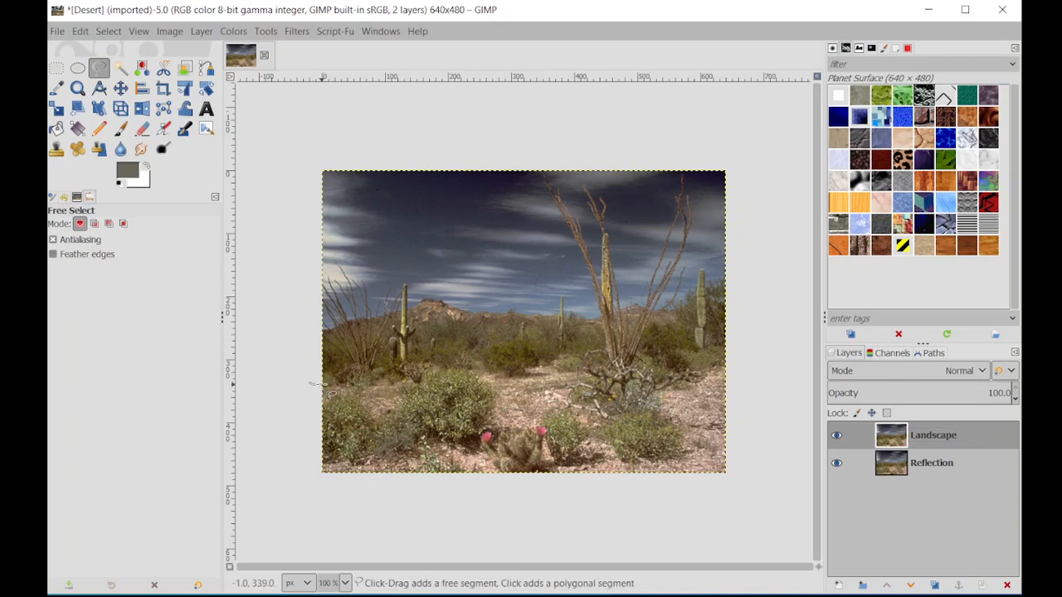
pyautogui.moveTo(336, 386)
pyautogui.mouseDown()
pyautogui.moveTo(406, 381)
pyautogui.moveTo(429, 425)
pyautogui.moveTo(476, 436)
pyautogui.moveTo(488, 396)
pyautogui.moveTo(530, 370)
pyautogui.moveTo(574, 374)
pyautogui.moveTo(617, 409)
pyautogui.moveTo(656, 396)
pyautogui.moveTo(670, 376)
pyautogui.moveTo(743, 364)
pyautogui.moveTo(749, 497)
pyautogui.moveTo(559, 501)
pyautogui.moveTo(282, 474)
pyautogui.moveTo(308, 383)
pyautogui.mouseUp()
pyautogui.click(308, 384)
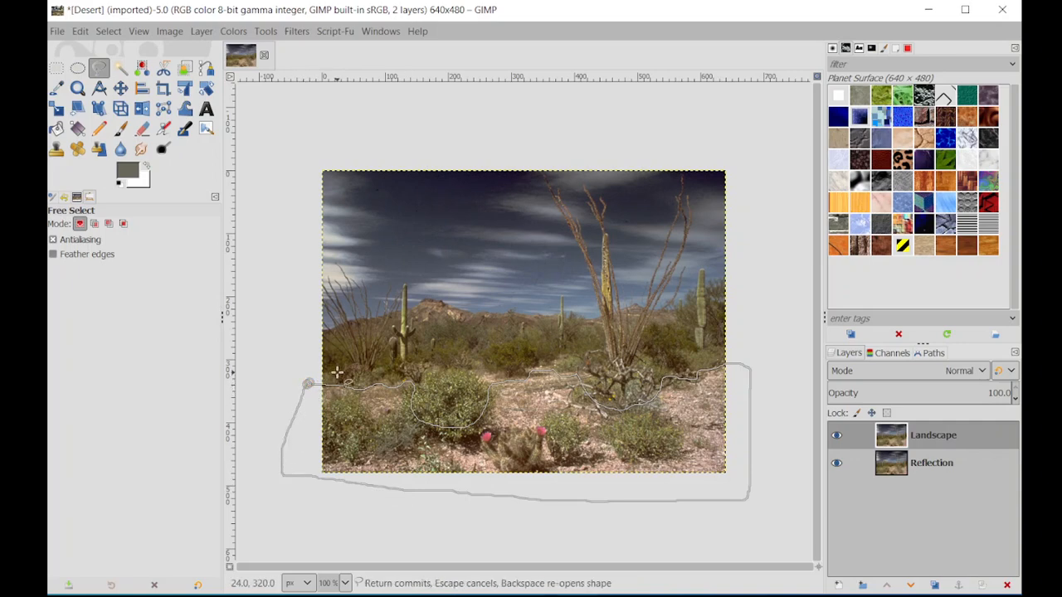
pyautogui.press('Return')
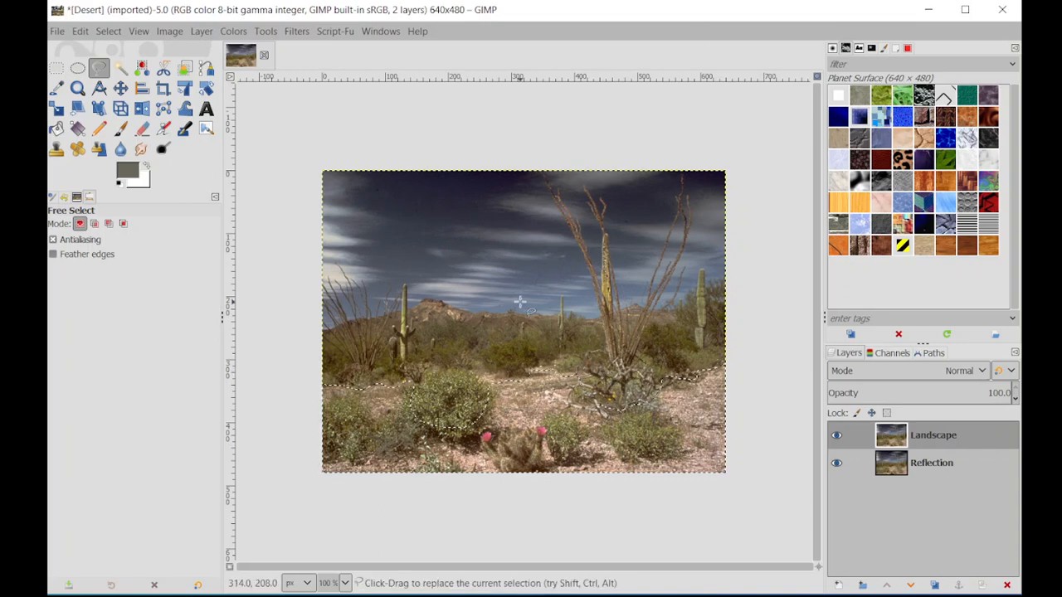
# Add a layer mask to Landscape initialized from the selection with Invert mask enabled, and clear the selection
pyautogui.click(199, 35)
pyautogui.moveTo(270, 207)
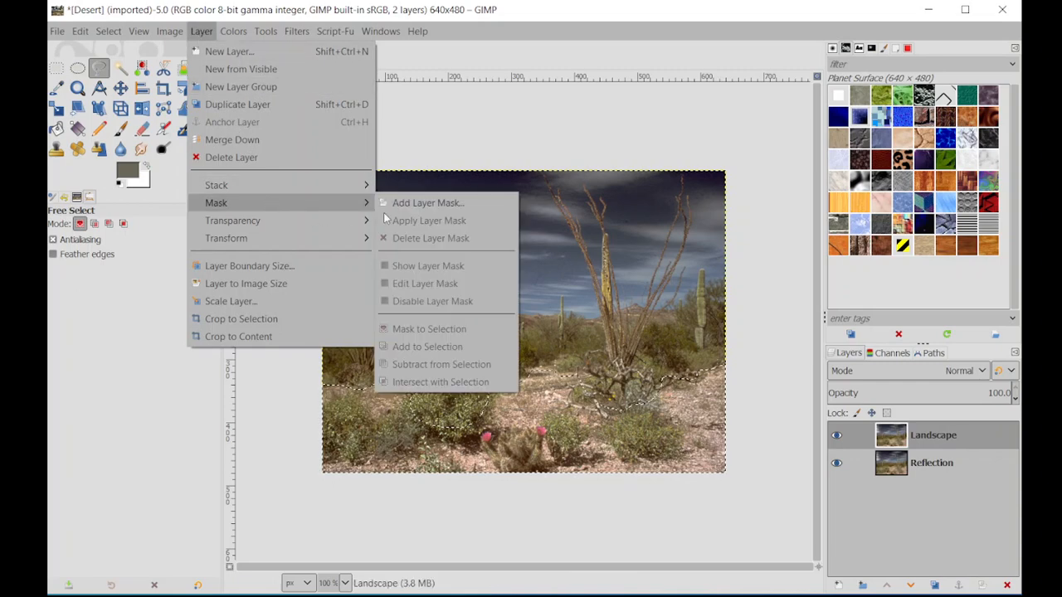
pyautogui.click(407, 202)
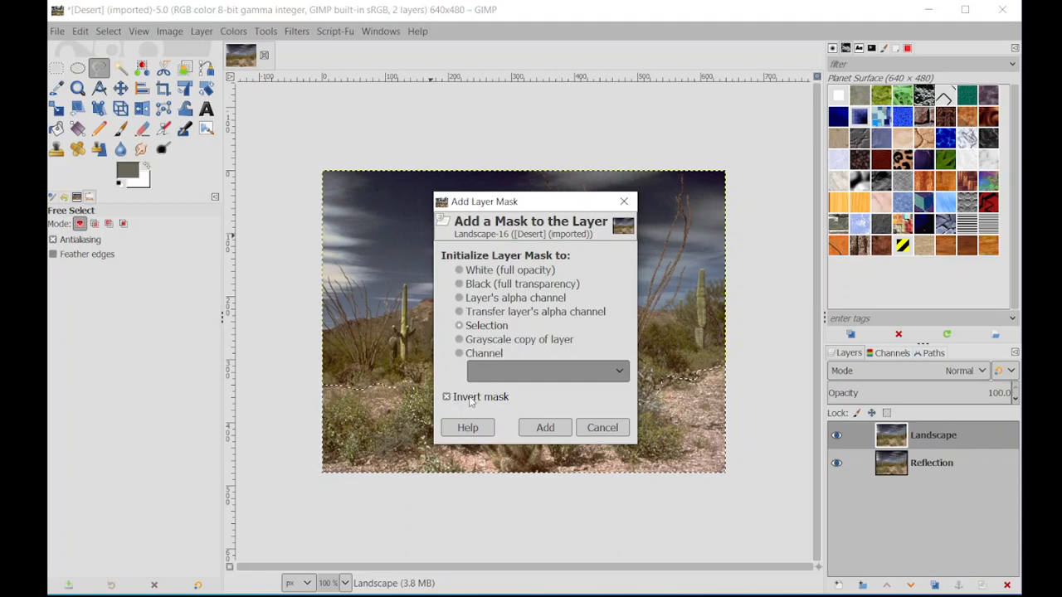
pyautogui.click(545, 427)
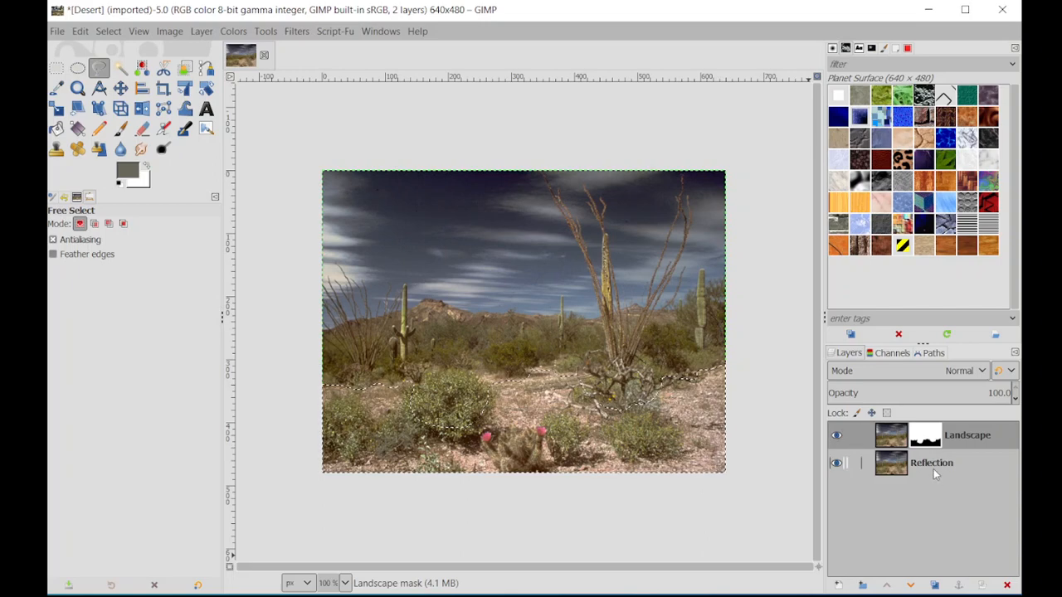
pyautogui.click(106, 33)
pyautogui.click(114, 68)
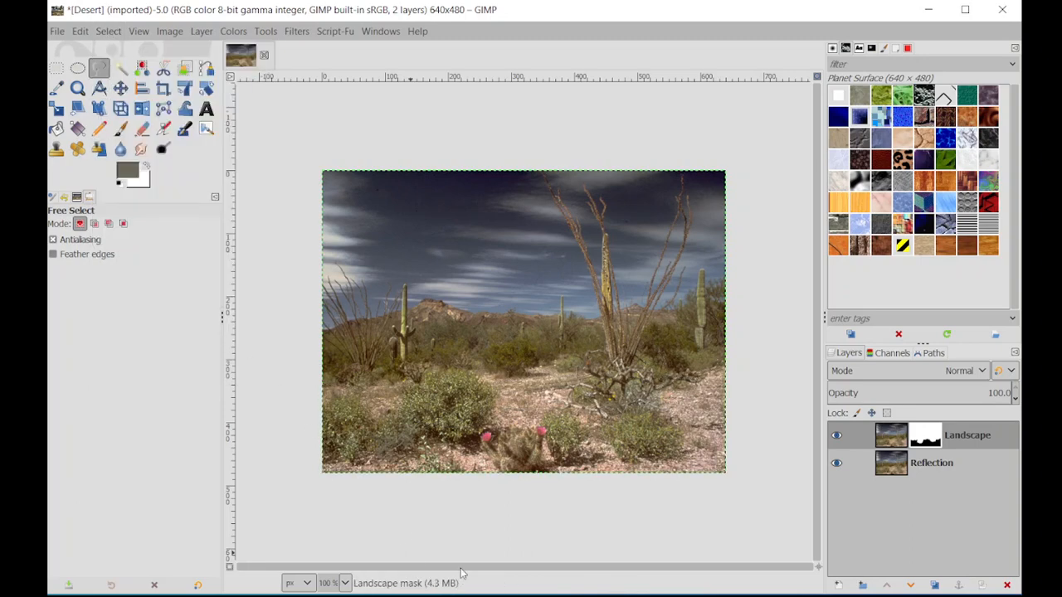
# Flip the Reflection layer vertically
pyautogui.click(927, 466)
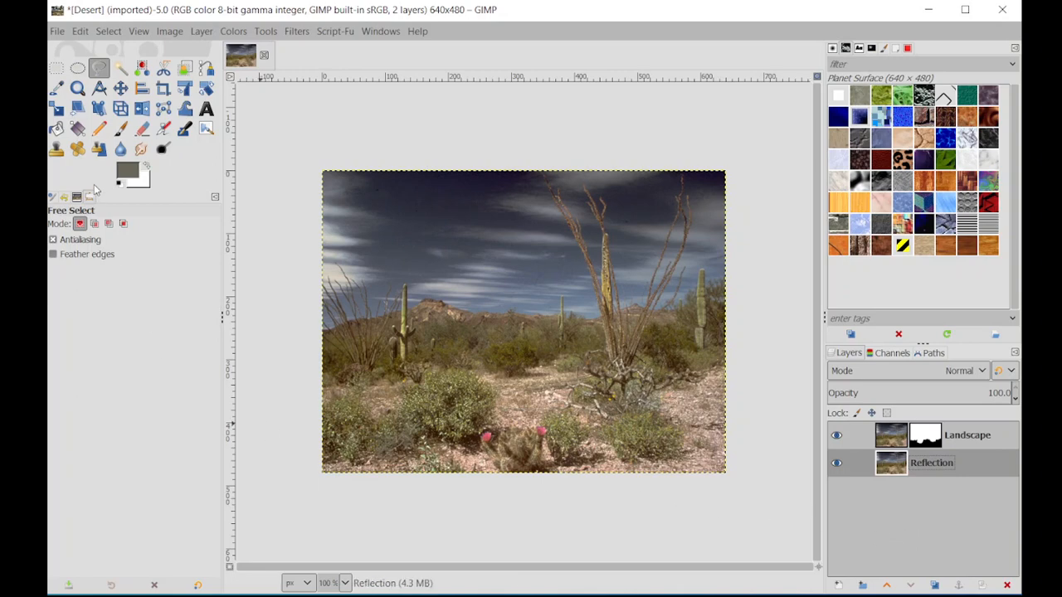
pyautogui.click(201, 31)
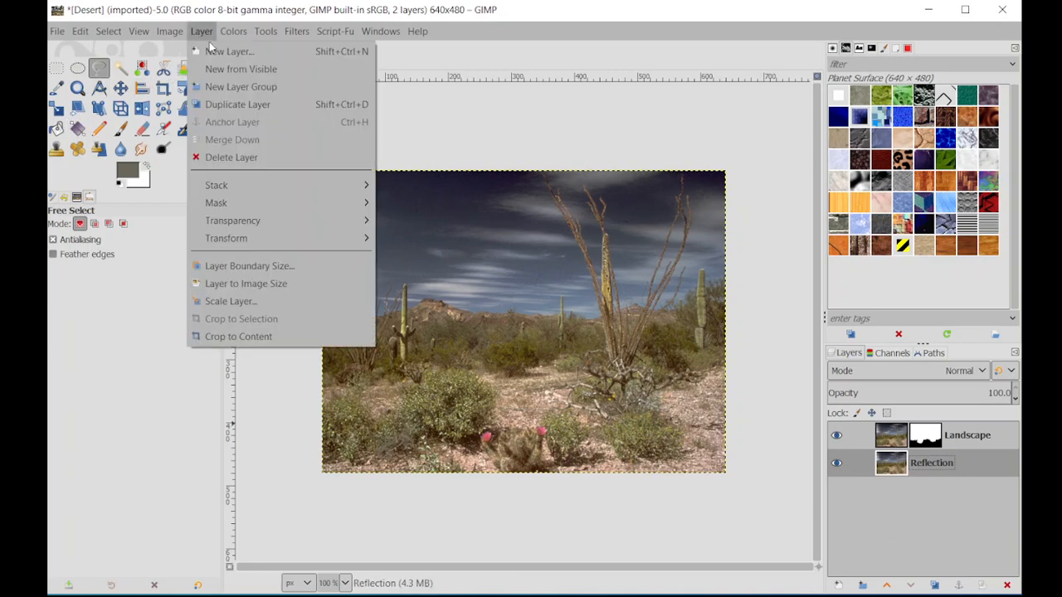
pyautogui.moveTo(304, 242)
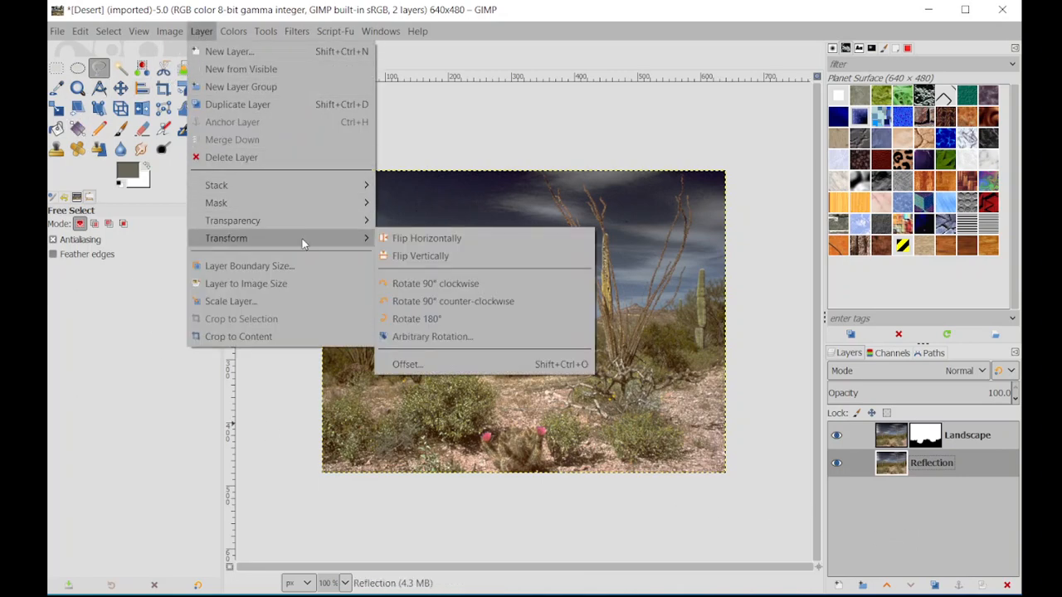
pyautogui.click(449, 257)
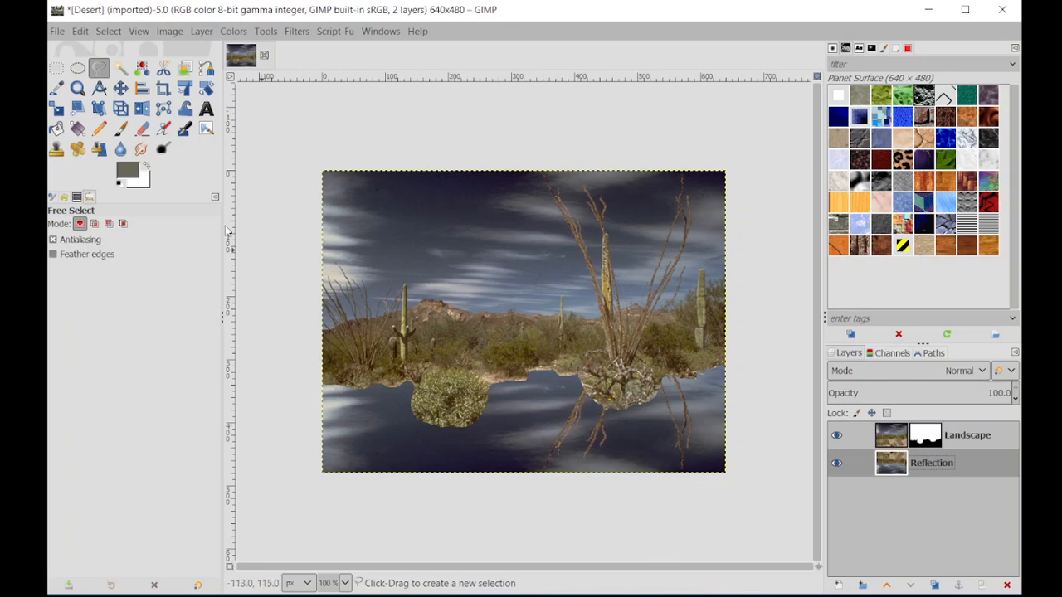
# Move the Reflection layer straight down about 200 px so the mirrored plants line up beneath the shoreline of the landscape
pyautogui.click(121, 89)
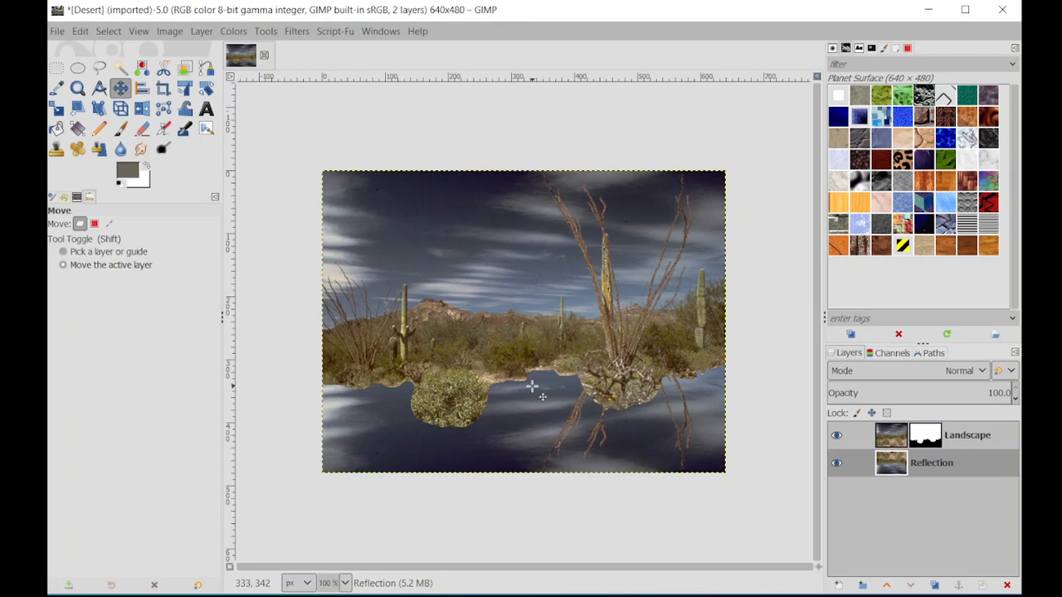
pyautogui.press('Down')
pyautogui.press('Down')
pyautogui.press('Down')
pyautogui.press('Down')
pyautogui.press('Down')
pyautogui.press('Down')
pyautogui.press('Down')
pyautogui.press('Down')
pyautogui.press('Down')
pyautogui.press('Down')
pyautogui.press('Down')
pyautogui.press('Down')
pyautogui.press('Down')
pyautogui.press('Down')
pyautogui.press('Down')
pyautogui.press('Down')
pyautogui.press('Down')
pyautogui.press('Down')
pyautogui.press('Down')
pyautogui.press('Down')
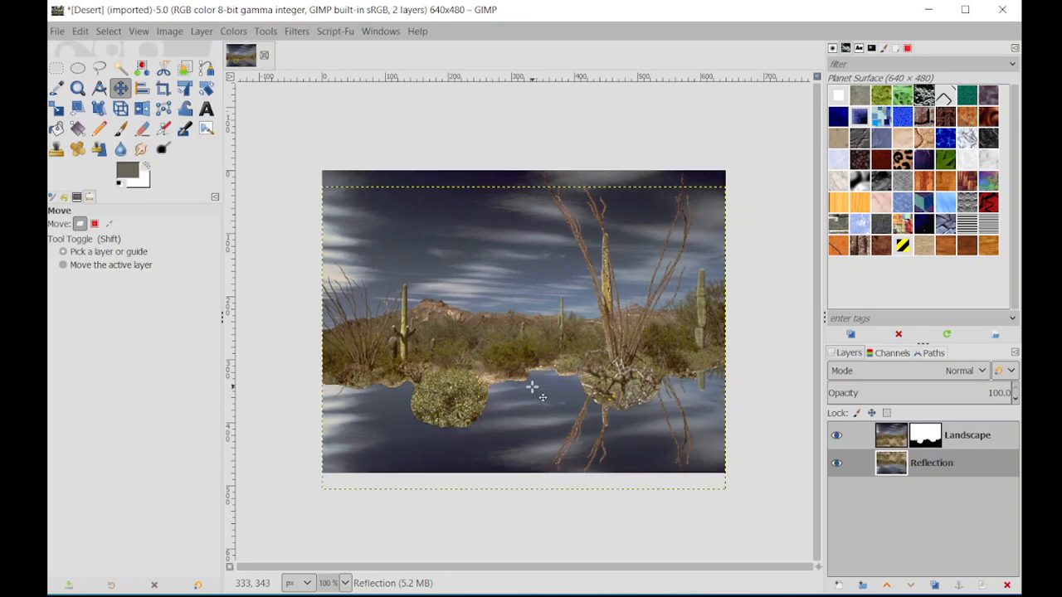
pyautogui.press('Down')
pyautogui.press('Down')
pyautogui.press('Down')
pyautogui.press('Down')
pyautogui.press('Down')
pyautogui.press('Down')
pyautogui.press('Down')
pyautogui.press('Down')
pyautogui.press('Down')
pyautogui.press('Down')
pyautogui.press('Down')
pyautogui.press('Down')
pyautogui.press('Down')
pyautogui.press('Down')
pyautogui.press('Down')
pyautogui.press('Down')
pyautogui.press('Down')
pyautogui.press('Down')
pyautogui.press('Down')
pyautogui.press('Down')
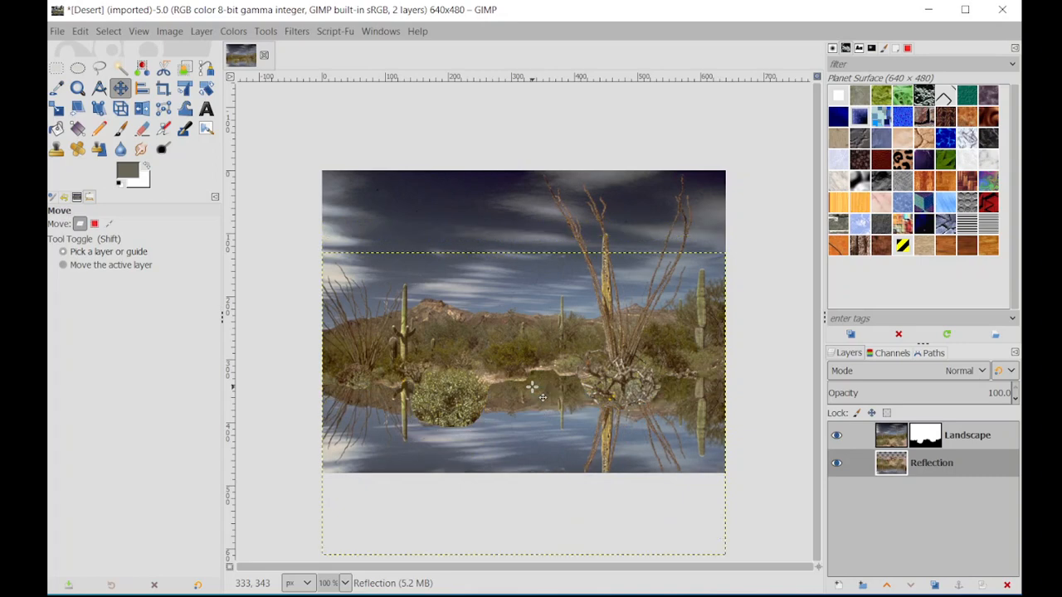
pyautogui.press('Down')
pyautogui.press('Down')
pyautogui.press('Down')
pyautogui.press('Down')
pyautogui.press('Down')
pyautogui.press('Down')
pyautogui.press('Down')
pyautogui.press('Down')
pyautogui.press('Down')
pyautogui.press('Down')
pyautogui.press('Down')
pyautogui.press('Down')
pyautogui.press('Down')
pyautogui.press('Down')
pyautogui.press('Down')
pyautogui.press('Down')
pyautogui.press('Down')
pyautogui.press('Down')
pyautogui.press('Down')
pyautogui.press('Down')
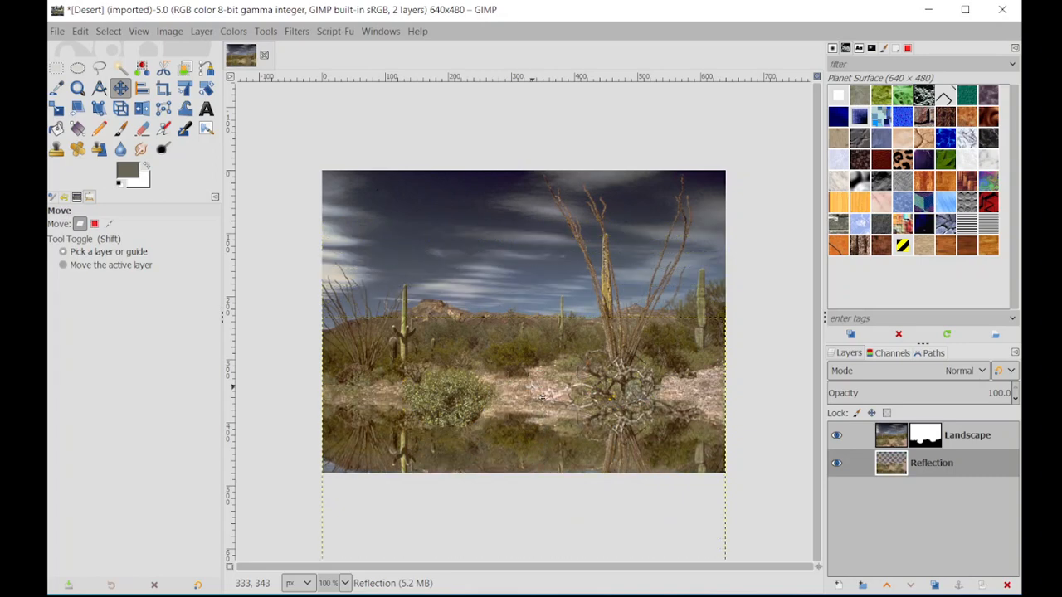
pyautogui.press('Down')
pyautogui.press('Down')
pyautogui.press('Down')
pyautogui.press('Down')
pyautogui.press('Down')
pyautogui.press('Down')
pyautogui.press('Down')
pyautogui.press('Down')
pyautogui.press('Down')
pyautogui.press('Down')
pyautogui.press('Down')
pyautogui.press('Down')
pyautogui.press('Down')
pyautogui.press('Down')
pyautogui.press('Down')
pyautogui.press('Down')
pyautogui.press('Down')
pyautogui.press('Down')
pyautogui.press('Down')
pyautogui.press('Down')
pyautogui.press('Up')
pyautogui.press('Up')
pyautogui.press('Up')
pyautogui.press('Up')
pyautogui.press('Up')
pyautogui.press('Up')
pyautogui.press('Up')
pyautogui.press('Up')
pyautogui.press('Up')
pyautogui.press('Up')
pyautogui.press('Up')
pyautogui.press('Up')
pyautogui.press('Up')
pyautogui.press('Up')
pyautogui.press('Up')
pyautogui.press('Up')
pyautogui.press('Up')
pyautogui.press('Up')
pyautogui.press('Up')
pyautogui.press('Up')
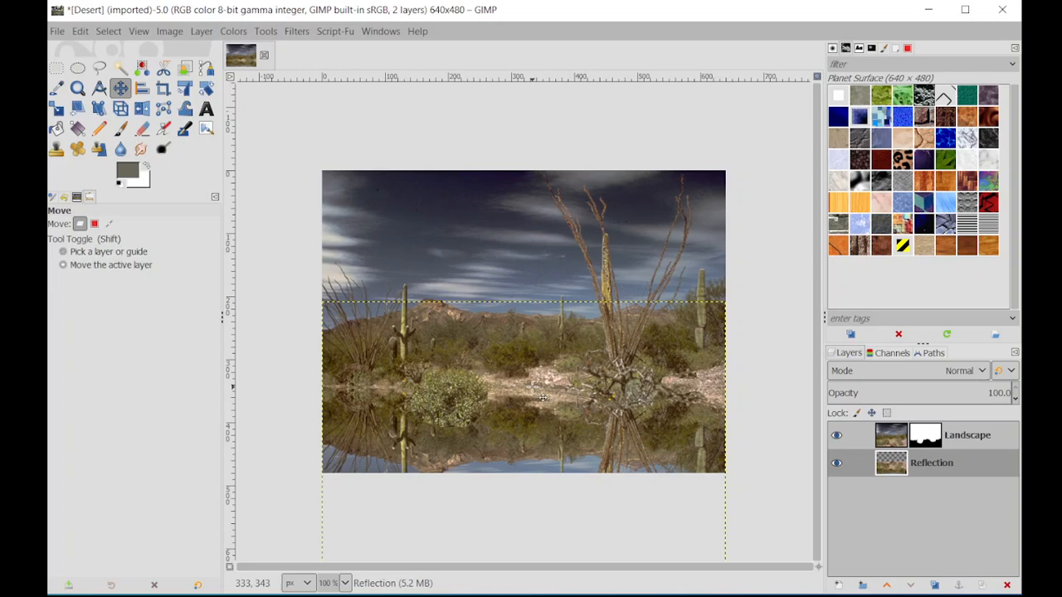
pyautogui.press('Down')
pyautogui.press('Down')
pyautogui.press('Down')
pyautogui.press('Down')
pyautogui.press('Down')
pyautogui.press('Down')
pyautogui.press('Down')
pyautogui.press('Down')
pyautogui.press('Down')
pyautogui.press('Down')
pyautogui.press('Down')
pyautogui.press('Down')
pyautogui.press('Down')
pyautogui.press('Down')
pyautogui.press('Down')
pyautogui.press('Down')
pyautogui.press('Down')
pyautogui.press('Down')
pyautogui.press('Down')
pyautogui.press('Down')
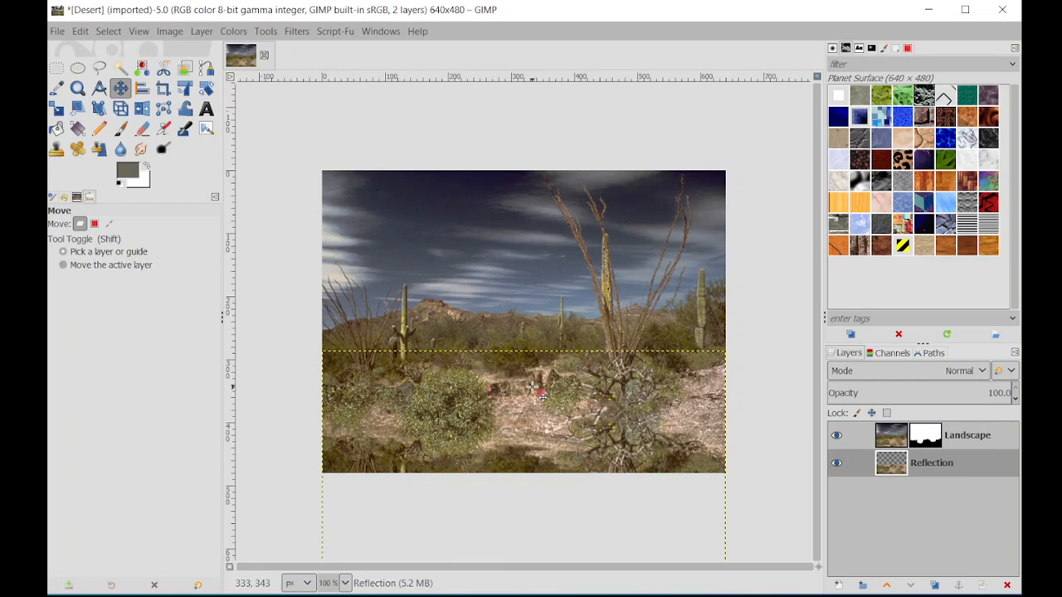
pyautogui.hotkey('shift', 'Up')
pyautogui.hotkey('shift', 'Up')
pyautogui.hotkey('shift', 'Up')
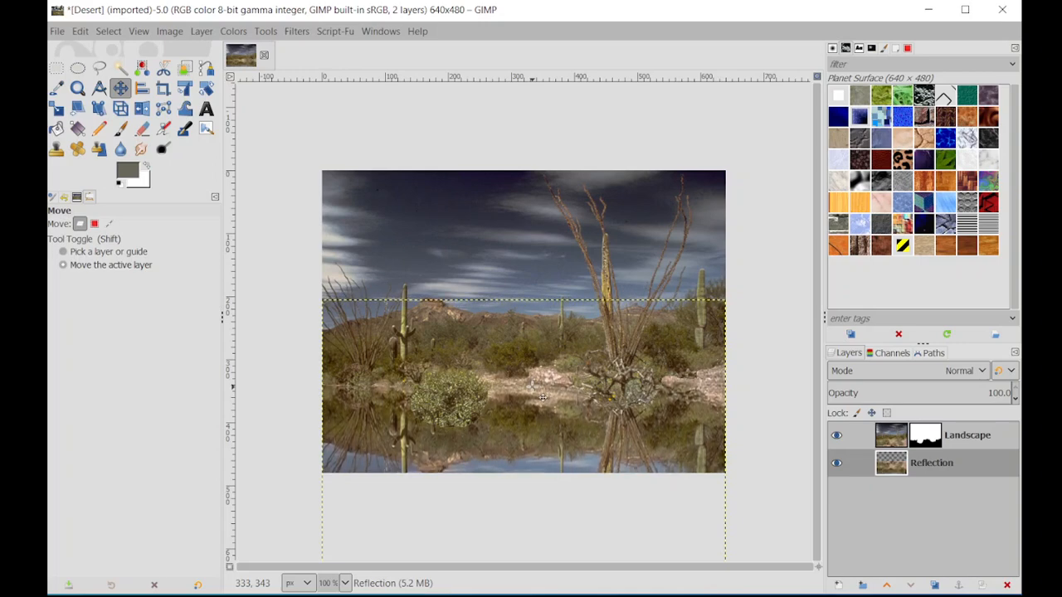
# Try nudging the Reflection layer straight down about 50 px, further below the shoreline
pyautogui.press('Down')
pyautogui.press('Down')
pyautogui.press('Down')
pyautogui.press('Down')
pyautogui.press('Down')
pyautogui.press('Down')
pyautogui.press('Down')
pyautogui.press('Down')
pyautogui.press('Down')
pyautogui.press('Down')
pyautogui.press('Down')
pyautogui.press('Down')
pyautogui.press('Down')
pyautogui.press('Down')
pyautogui.press('Down')
pyautogui.press('Down')
pyautogui.press('Down')
pyautogui.press('Down')
pyautogui.press('Down')
pyautogui.press('Down')
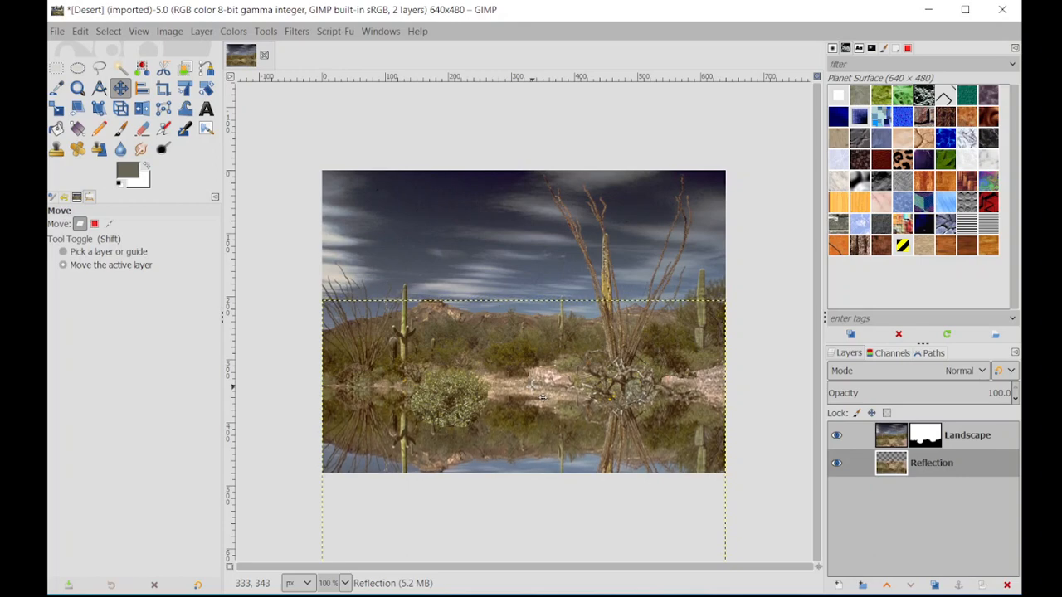
pyautogui.press('Down')
pyautogui.press('Down')
pyautogui.press('Down')
pyautogui.press('Down')
pyautogui.press('Down')
pyautogui.press('Down')
pyautogui.press('Down')
pyautogui.press('Down')
pyautogui.press('Down')
pyautogui.press('Down')
pyautogui.press('Down')
pyautogui.press('Down')
pyautogui.press('Down')
pyautogui.press('Down')
pyautogui.press('Down')
pyautogui.press('Down')
pyautogui.press('Down')
pyautogui.press('Down')
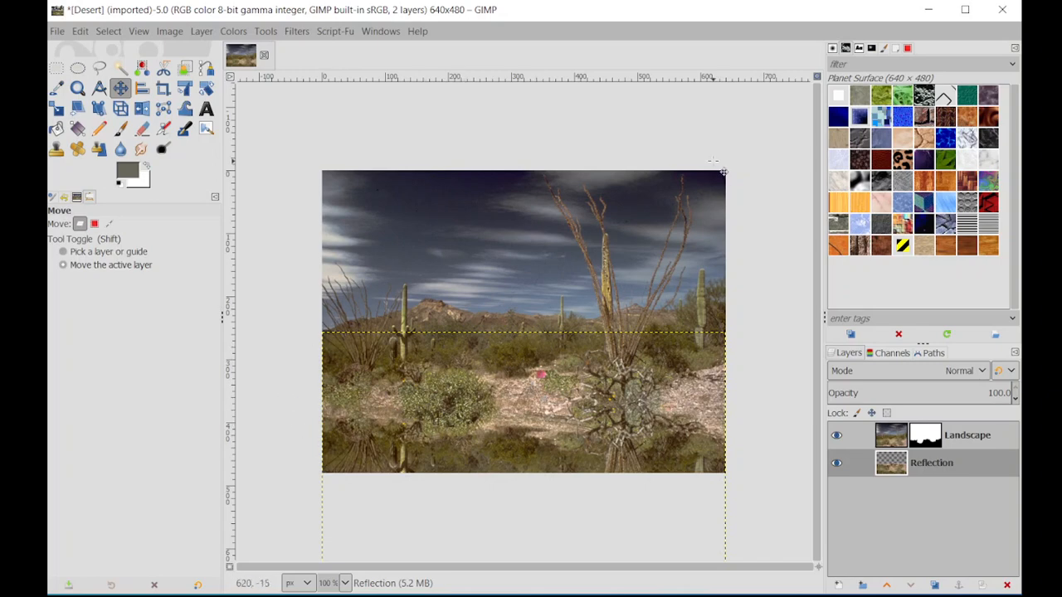
# Nudge the Reflection layer straight up about 65 px so the mirrored cacti and bushes meet the masked shoreline
pyautogui.press('Up')
pyautogui.press('Up')
pyautogui.press('Up')
pyautogui.press('Up')
pyautogui.press('Up')
pyautogui.press('Up')
pyautogui.press('Up')
pyautogui.press('Up')
pyautogui.press('Up')
pyautogui.press('Up')
pyautogui.press('Up')
pyautogui.press('Up')
pyautogui.press('Up')
pyautogui.press('Up')
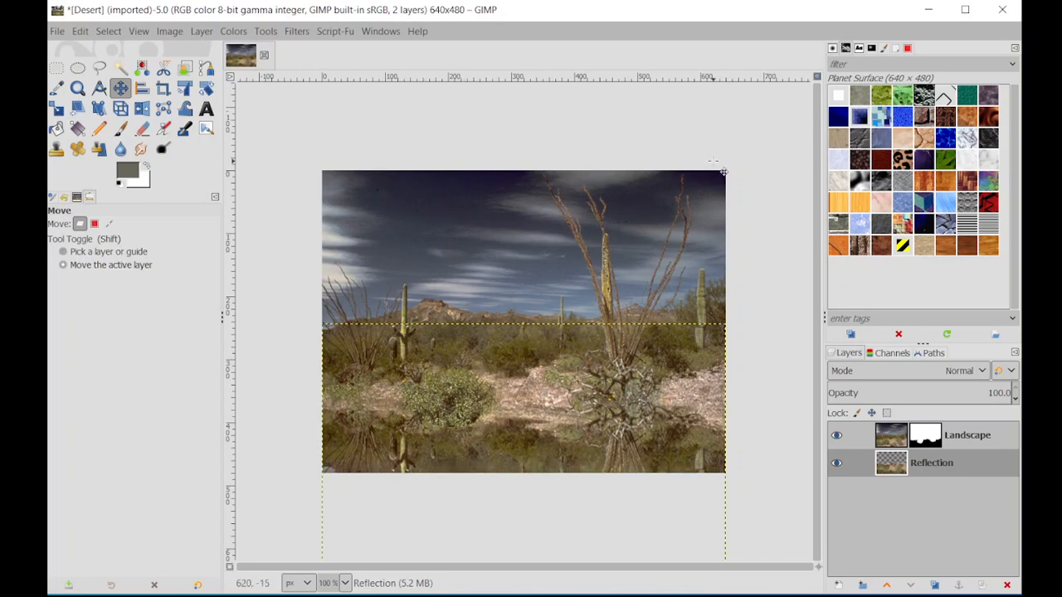
pyautogui.press('Up')
pyautogui.press('Up')
pyautogui.press('Up')
pyautogui.press('Up')
pyautogui.press('Up')
pyautogui.press('Up')
pyautogui.press('Up')
pyautogui.press('Up')
pyautogui.press('Up')
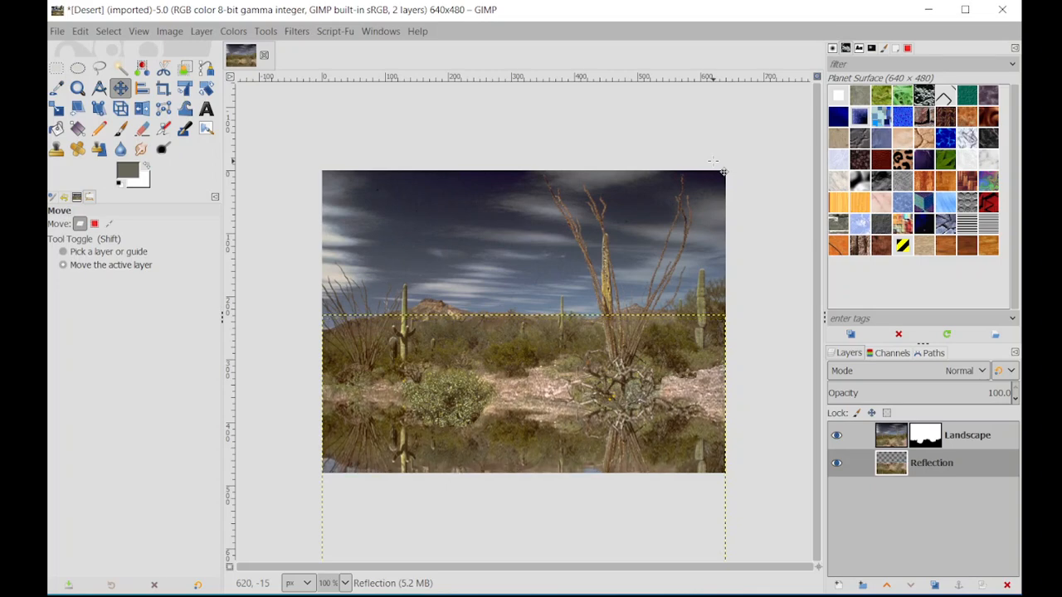
pyautogui.press('Up')
pyautogui.press('Up')
pyautogui.press('Up')
pyautogui.press('Up')
pyautogui.press('Up')
pyautogui.press('Up')
pyautogui.press('Up')
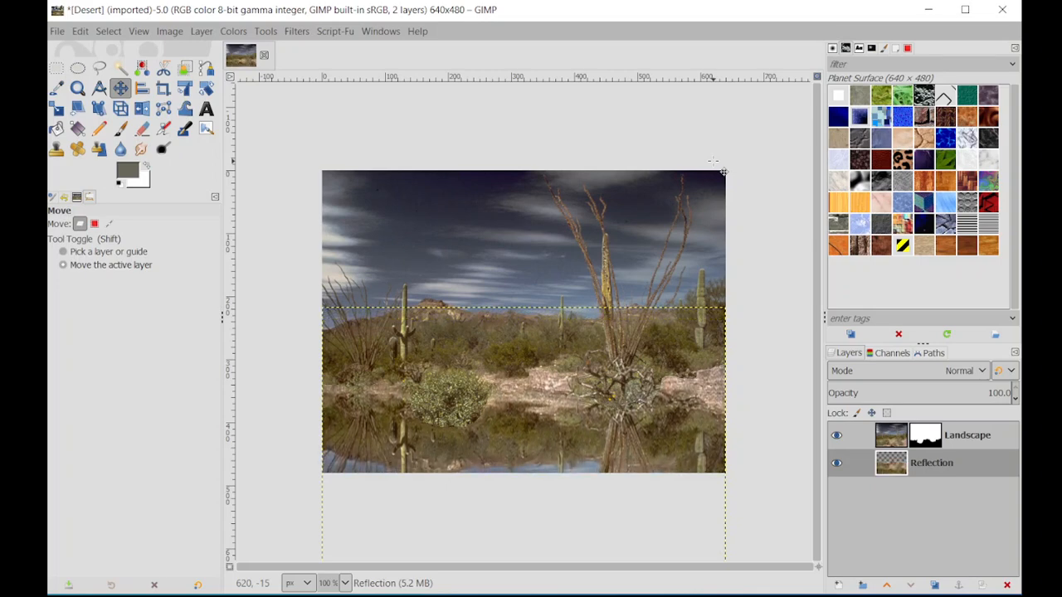
pyautogui.press('Up')
pyautogui.press('Up')
pyautogui.press('Up')
pyautogui.press('Up')
pyautogui.press('Up')
pyautogui.press('Up')
pyautogui.press('Up')
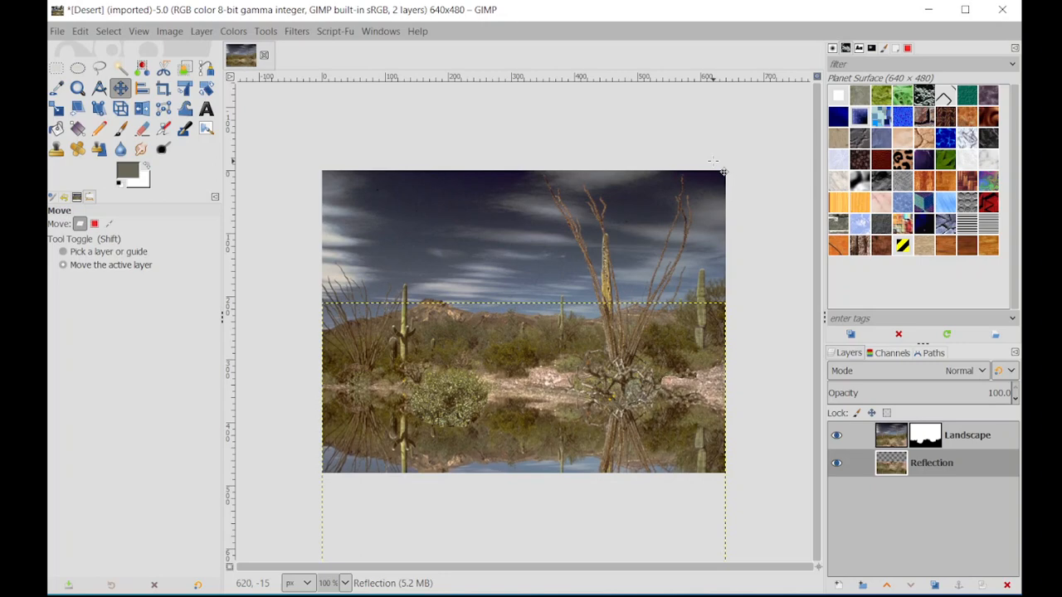
pyautogui.press('Up')
pyautogui.press('Up')
pyautogui.press('Up')
pyautogui.press('Up')
pyautogui.press('Up')
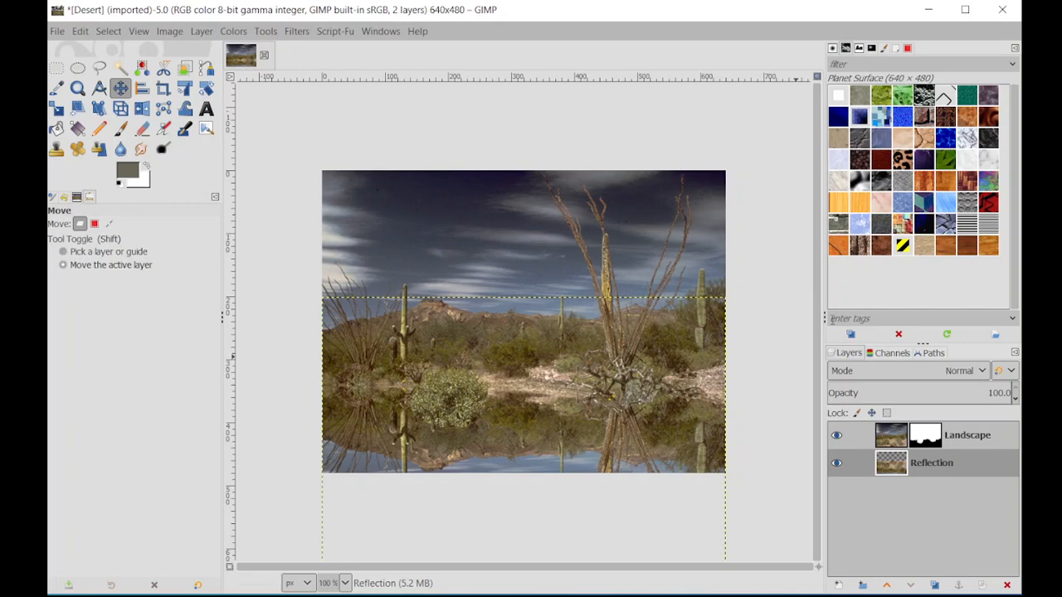
pyautogui.press('Up')
pyautogui.press('Up')
pyautogui.press('Up')
pyautogui.press('Up')
pyautogui.press('Up')
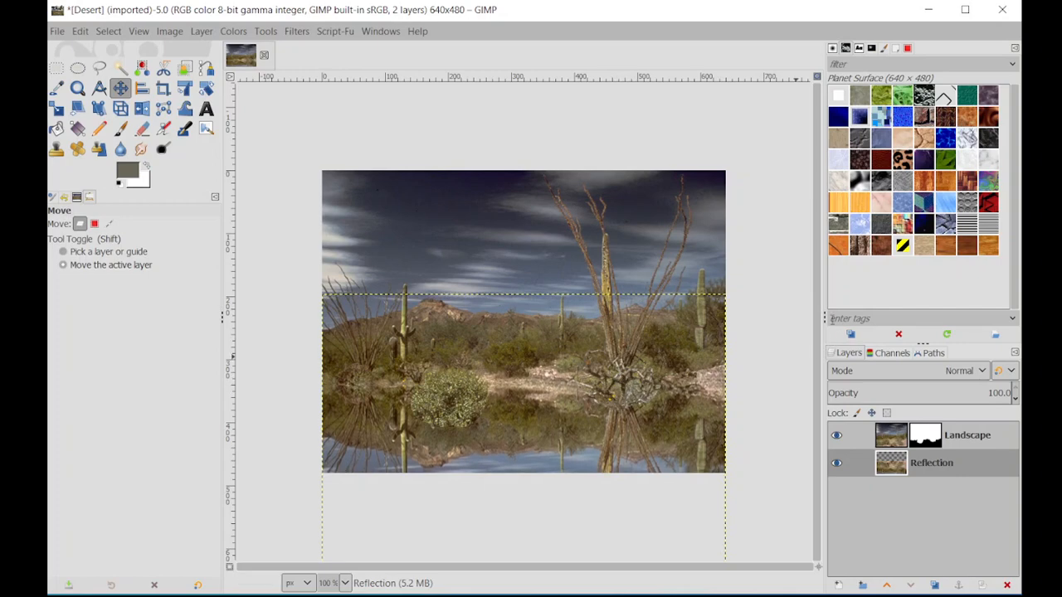
pyautogui.press('Up')
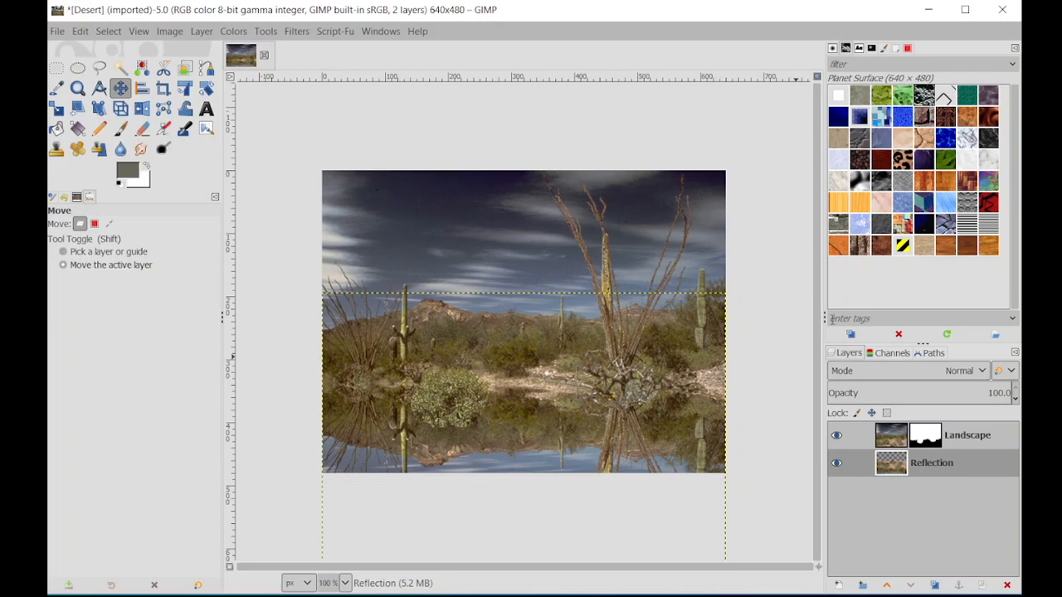
pyautogui.press('Up')
pyautogui.press('Up')
pyautogui.press('Up')
pyautogui.press('Up')
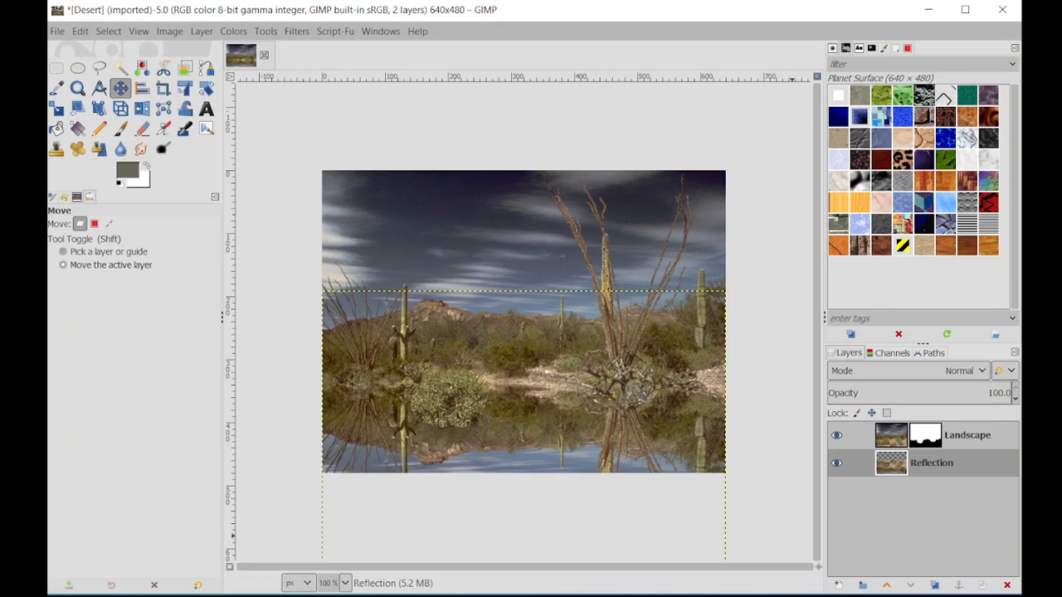
# Add a 640 × 480 px transparent layer named Blue Water directly above the Reflection layer
pyautogui.click(839, 587)
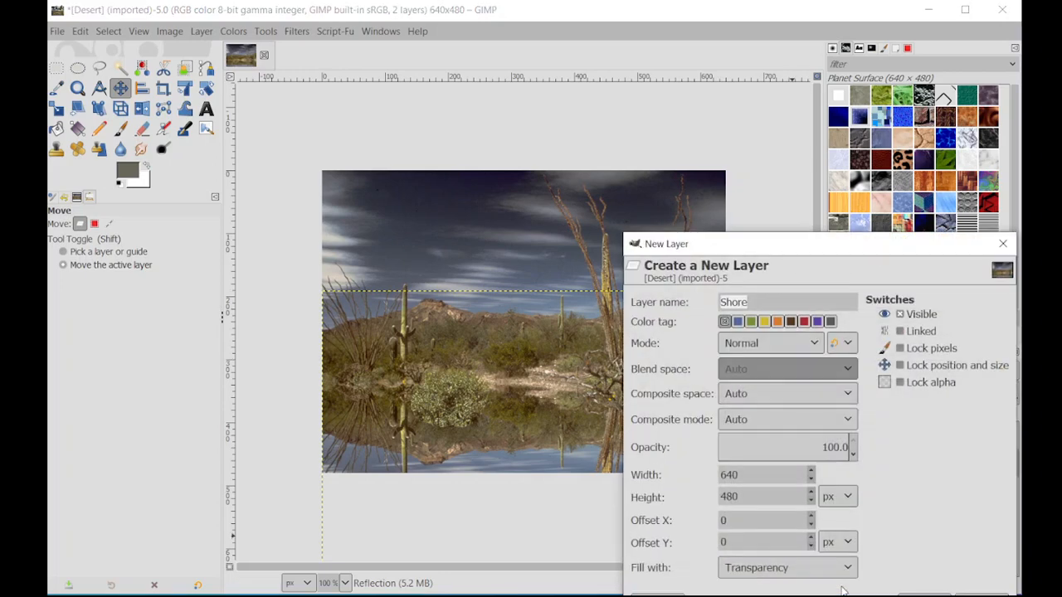
pyautogui.write('Blue wATER')
pyautogui.press('BackSpace')
pyautogui.press('BackSpace')
pyautogui.press('BackSpace')
pyautogui.press('BackSpace')
pyautogui.press('BackSpace')
pyautogui.write('Water')
pyautogui.press('Return')
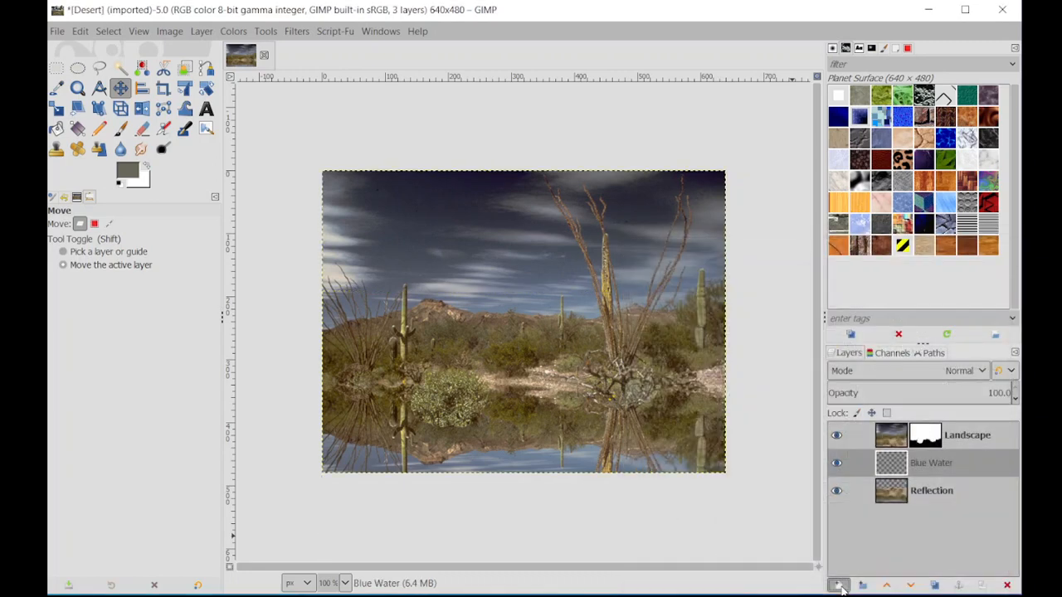
# Bucket-fill the Blue Water layer with the grayish blue 66888c and lower the layer's opacity to 25.6
pyautogui.click(57, 129)
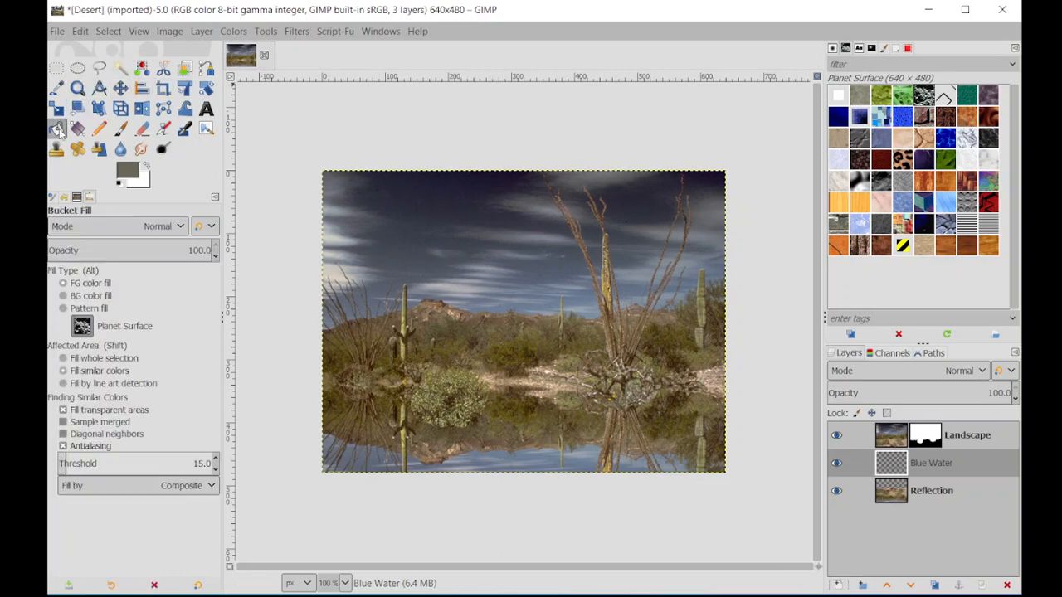
pyautogui.click(128, 173)
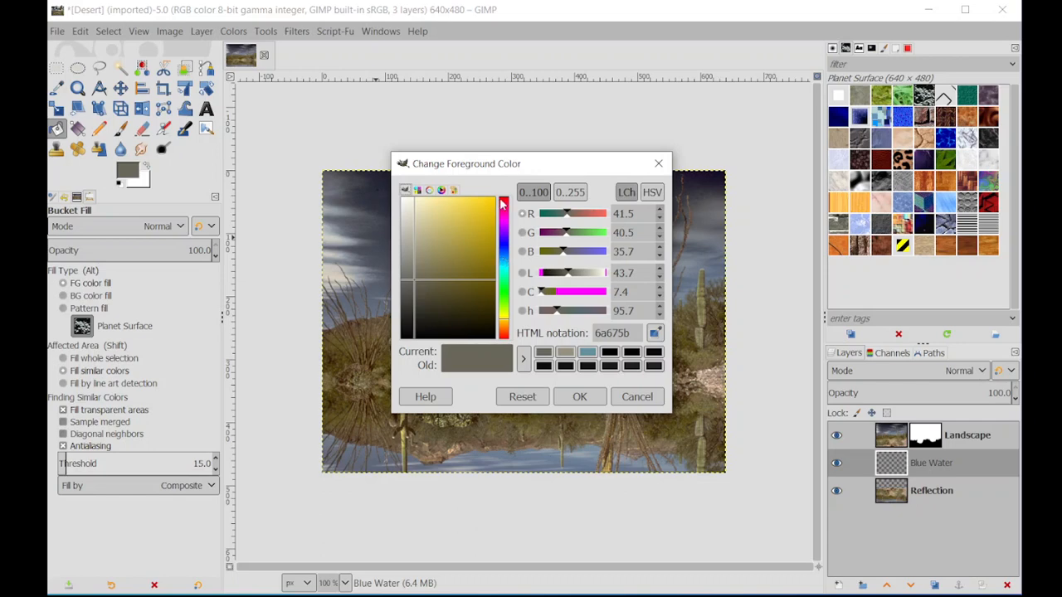
pyautogui.moveTo(496, 163); pyautogui.dragTo(496, 140)
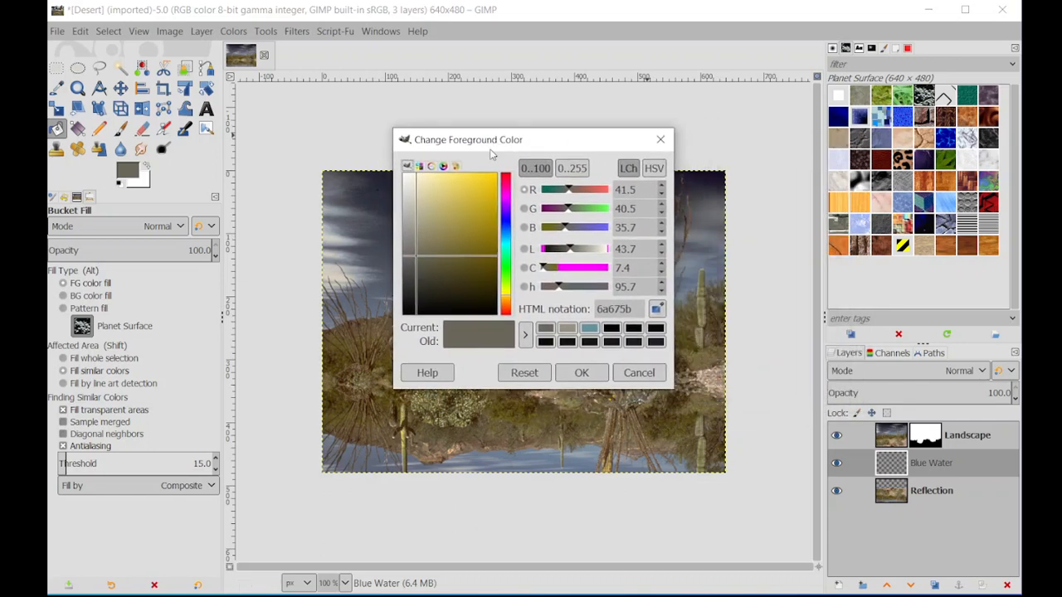
pyautogui.moveTo(507, 254); pyautogui.dragTo(428, 236)
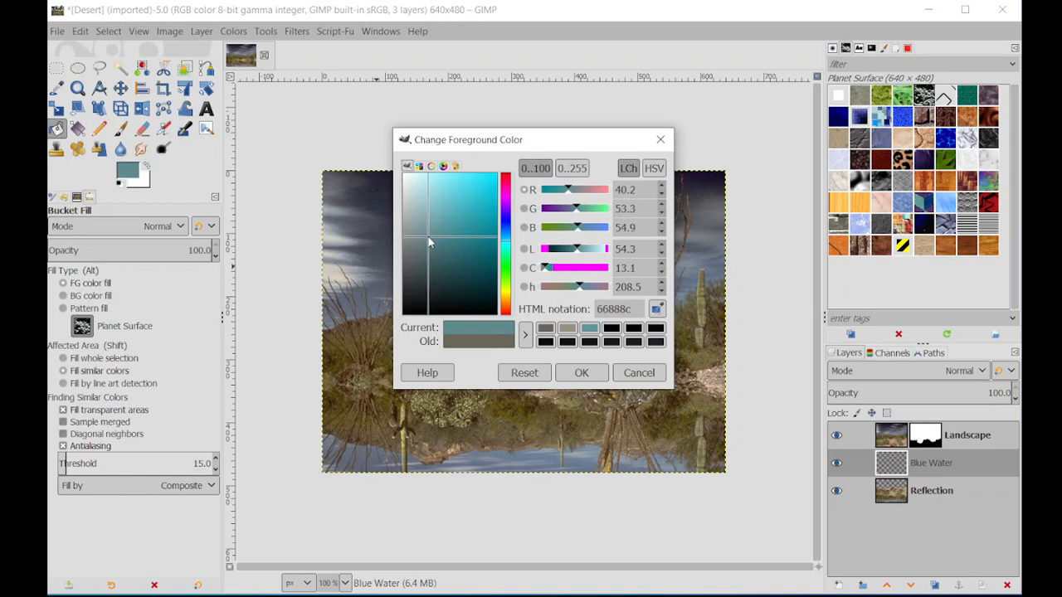
pyautogui.click(581, 372)
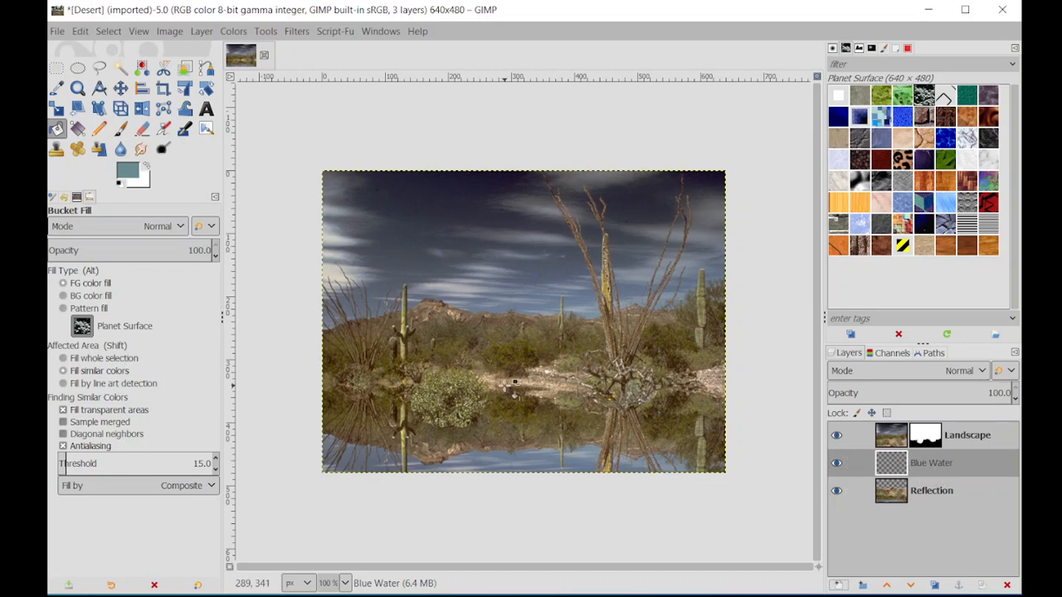
pyautogui.click(506, 383)
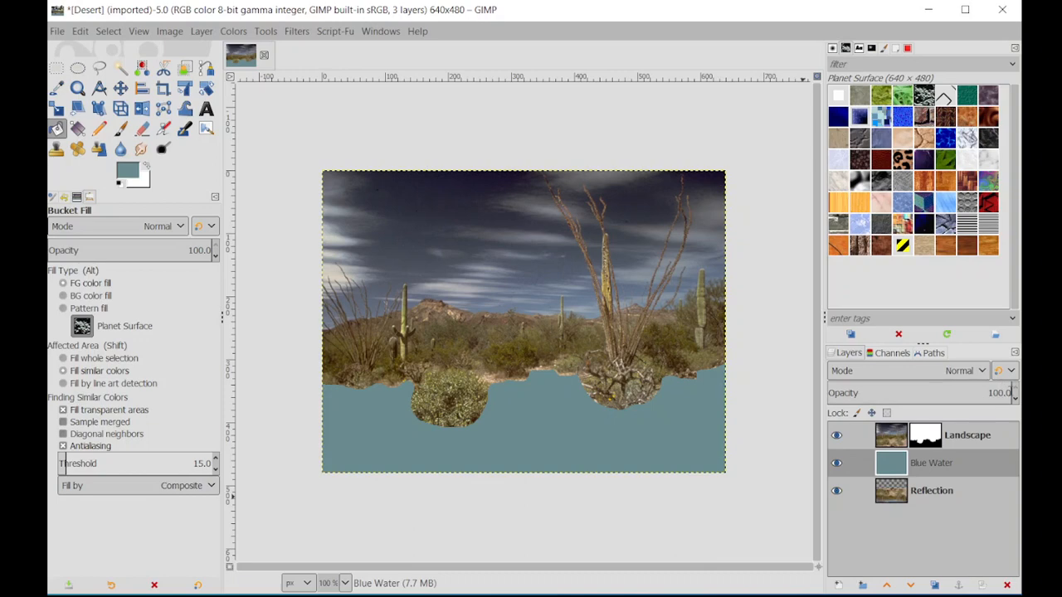
pyautogui.moveTo(996, 393); pyautogui.dragTo(875, 393)
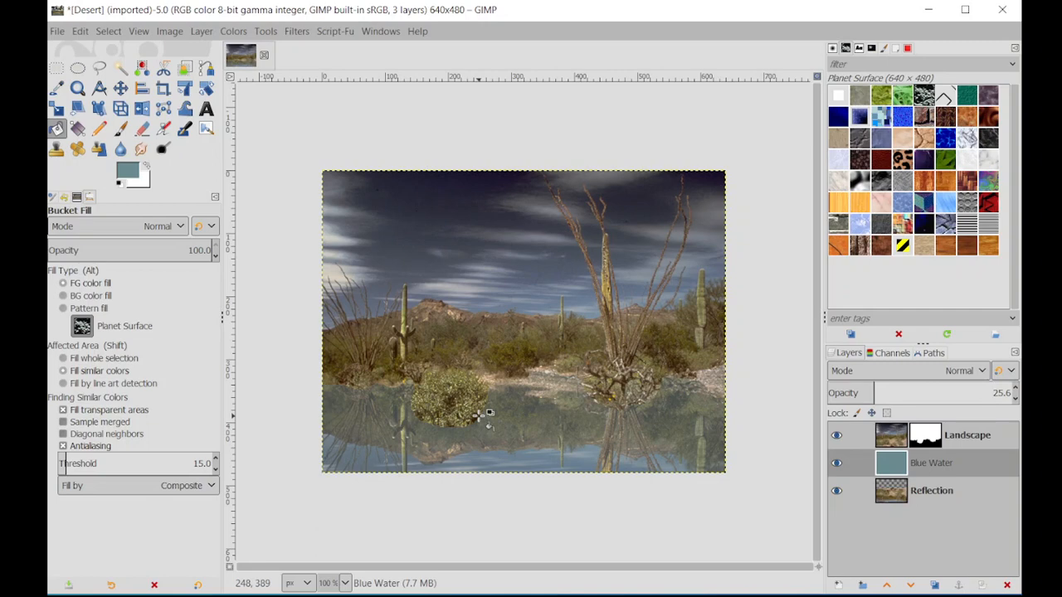
# Apply the Ripple filter to the Reflection layer with amplitude 4.5, period 144.4 and angle 24.75
pyautogui.click(950, 495)
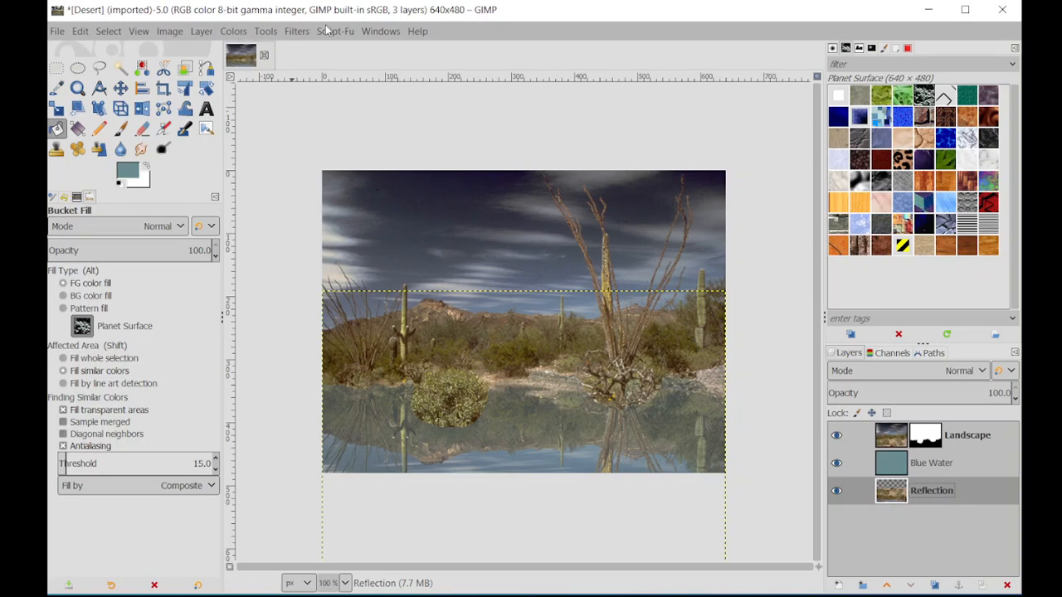
pyautogui.click(298, 32)
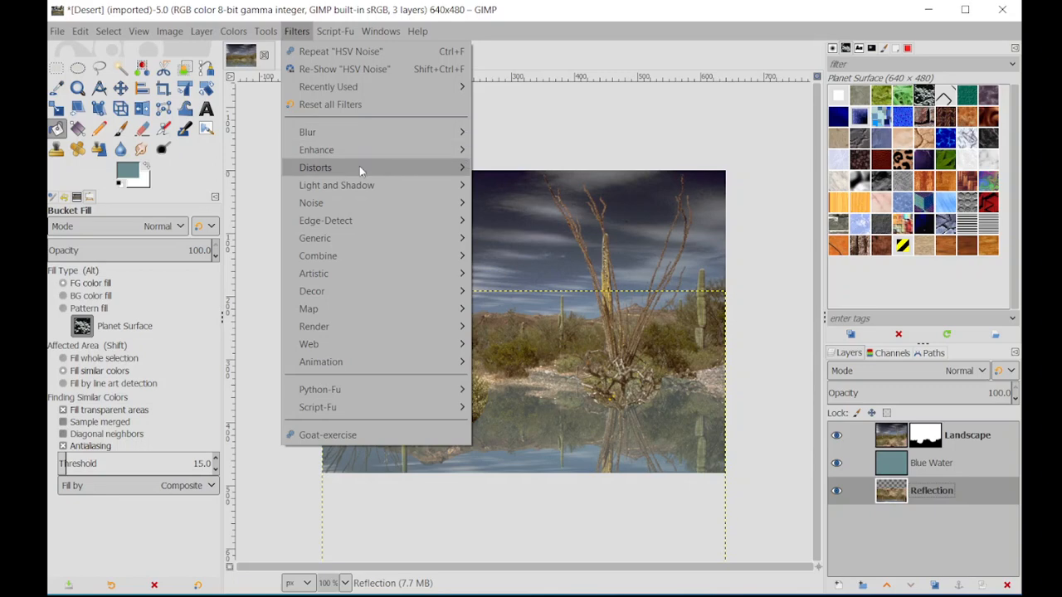
pyautogui.moveTo(360, 167)
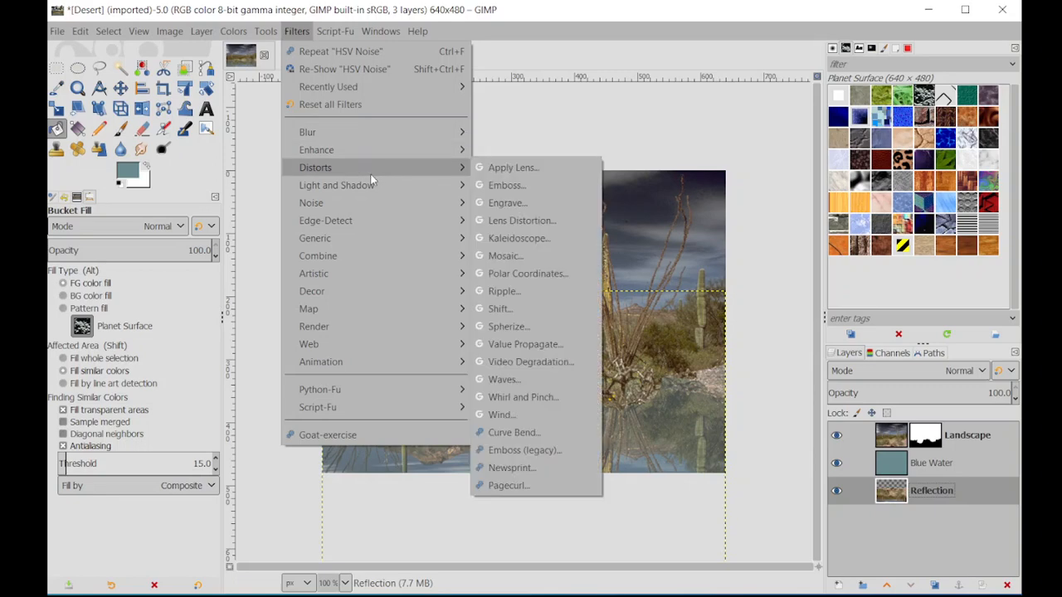
pyautogui.click(545, 293)
pyautogui.moveTo(228, 97); pyautogui.dragTo(643, 108)
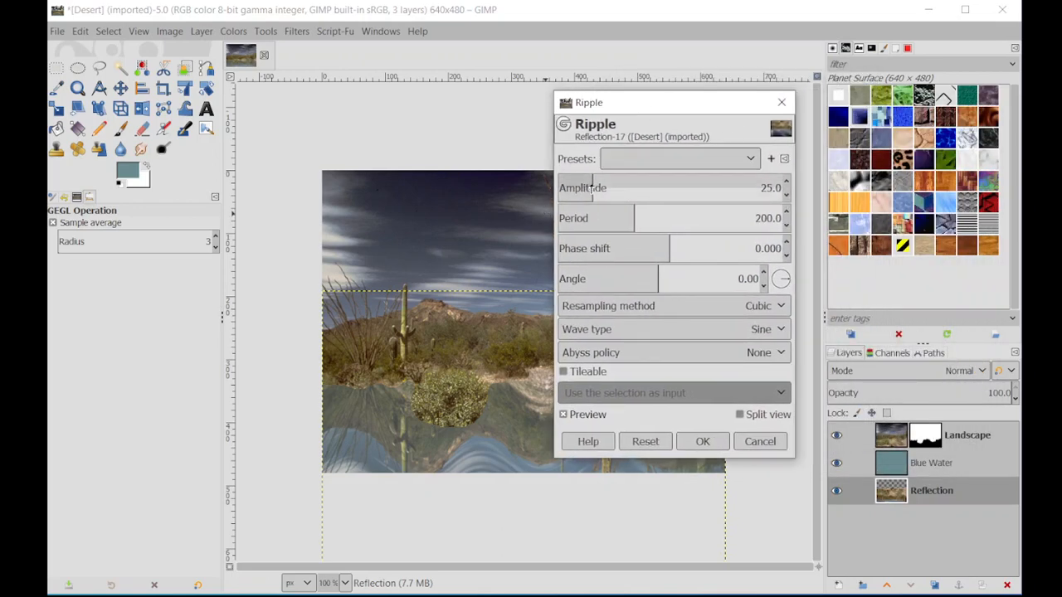
pyautogui.moveTo(592, 188); pyautogui.dragTo(571, 188)
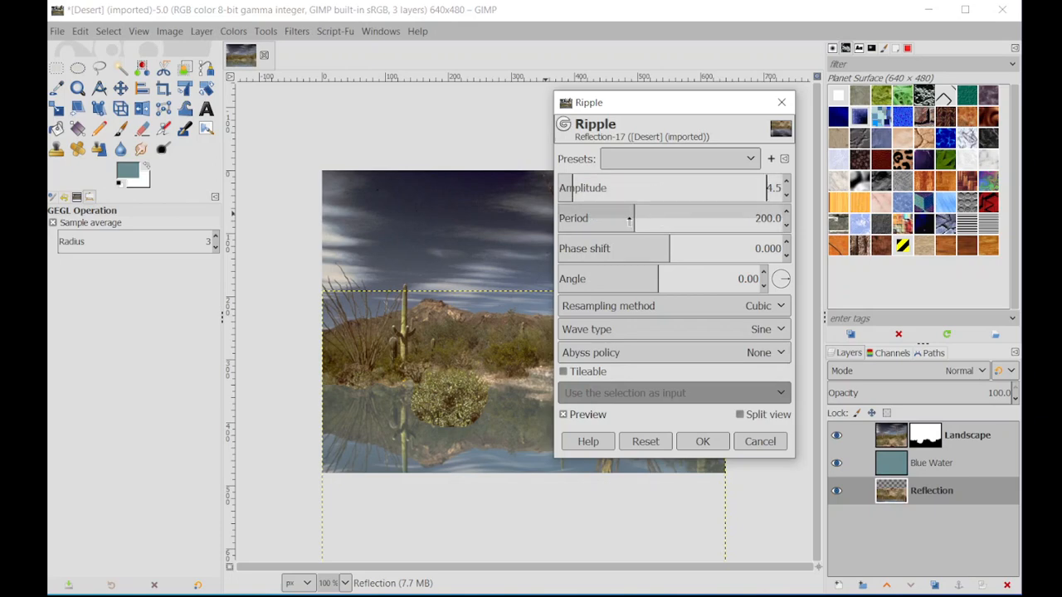
pyautogui.moveTo(629, 220); pyautogui.dragTo(622, 217)
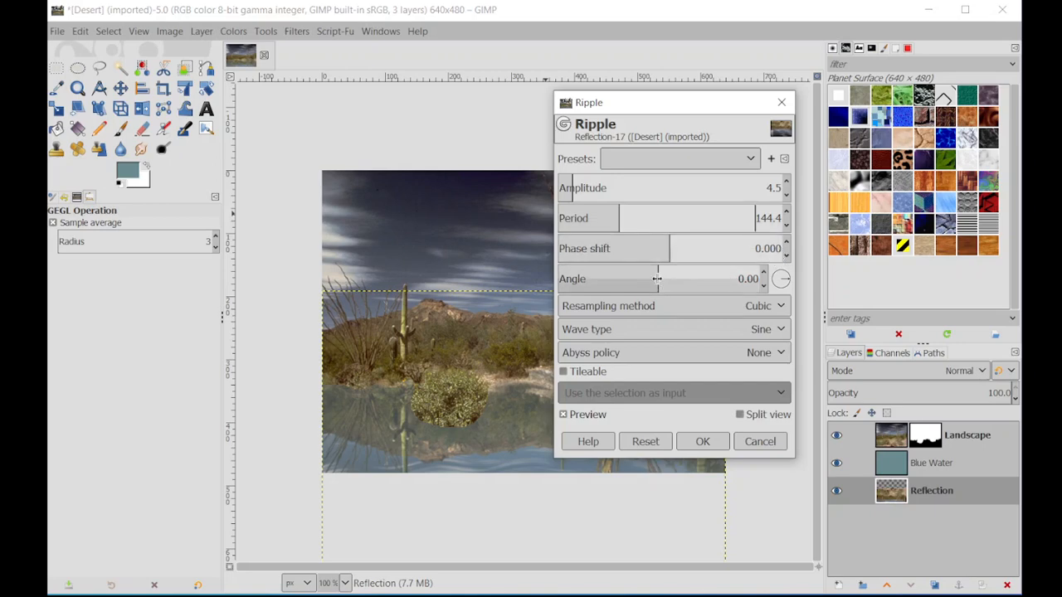
pyautogui.moveTo(657, 278)
pyautogui.mouseDown()
pyautogui.moveTo(677, 279)
pyautogui.moveTo(645, 281)
pyautogui.moveTo(671, 272)
pyautogui.mouseUp()
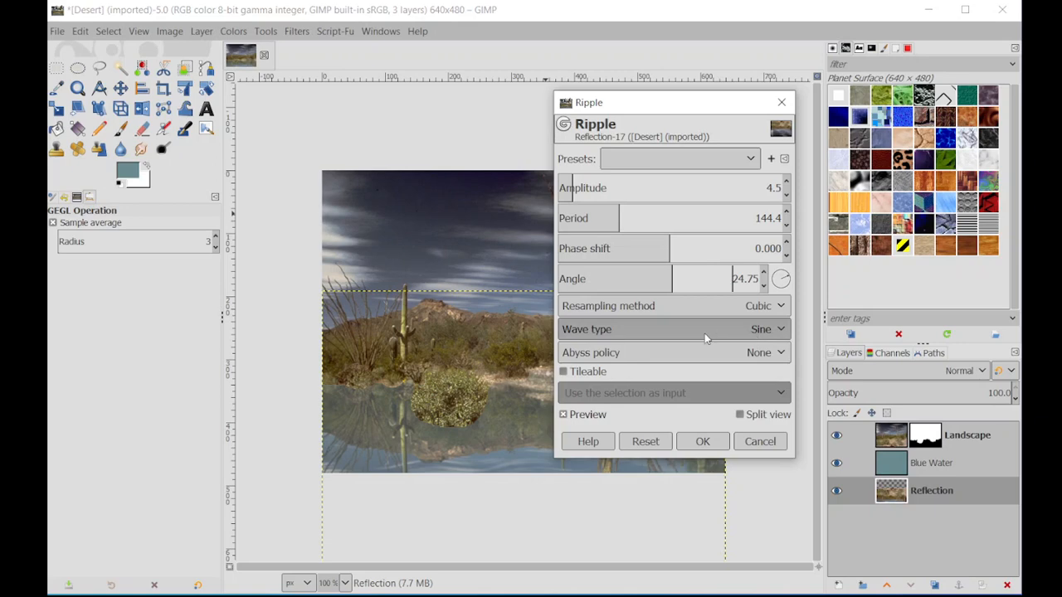
pyautogui.click(702, 442)
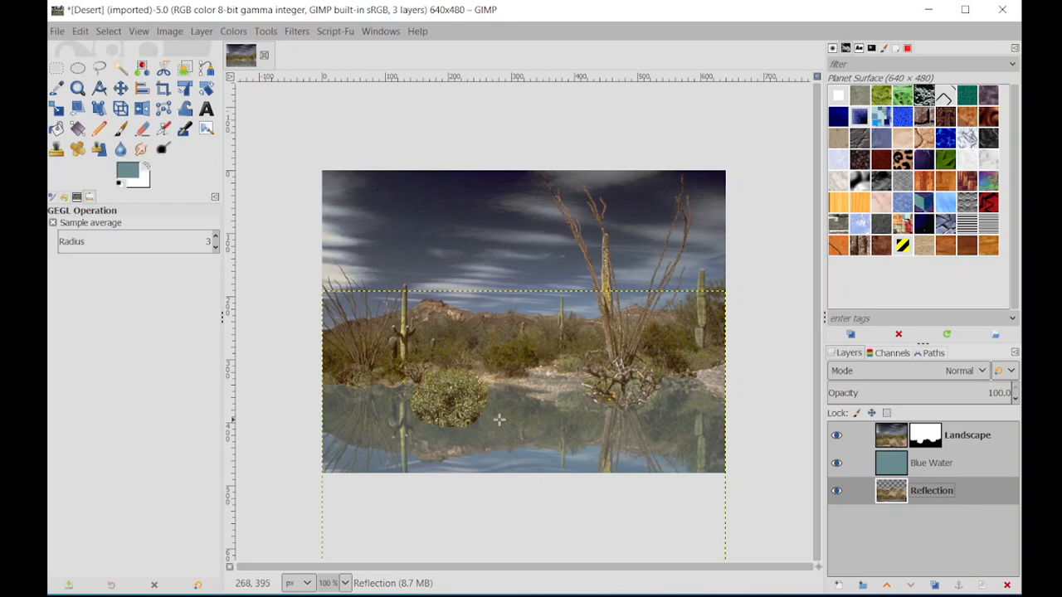
# Add a 640 × 480 px transparent layer named Shore above the Landscape layer
pyautogui.click(983, 439)
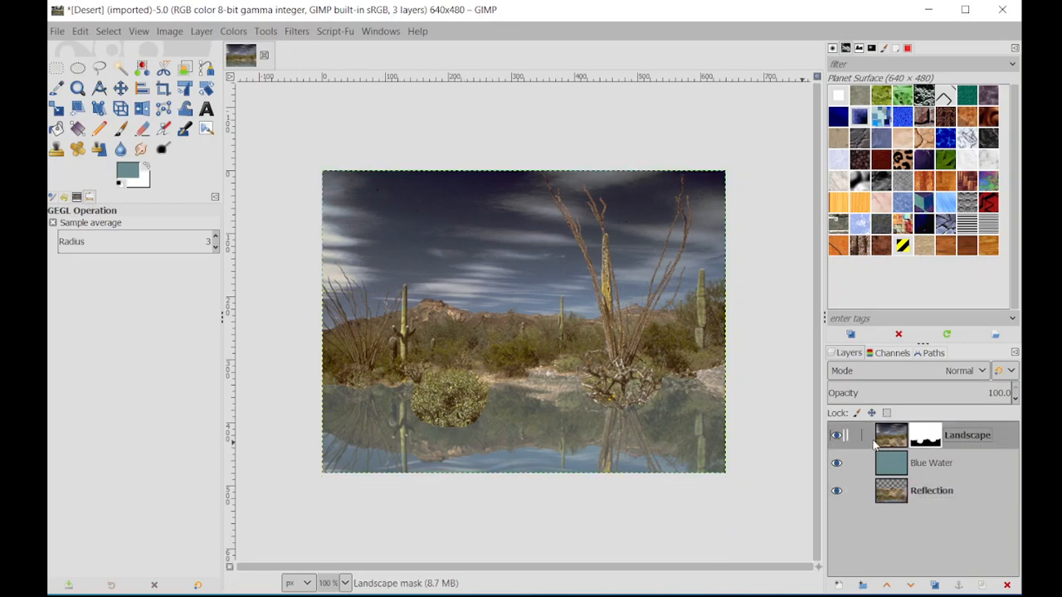
pyautogui.click(839, 585)
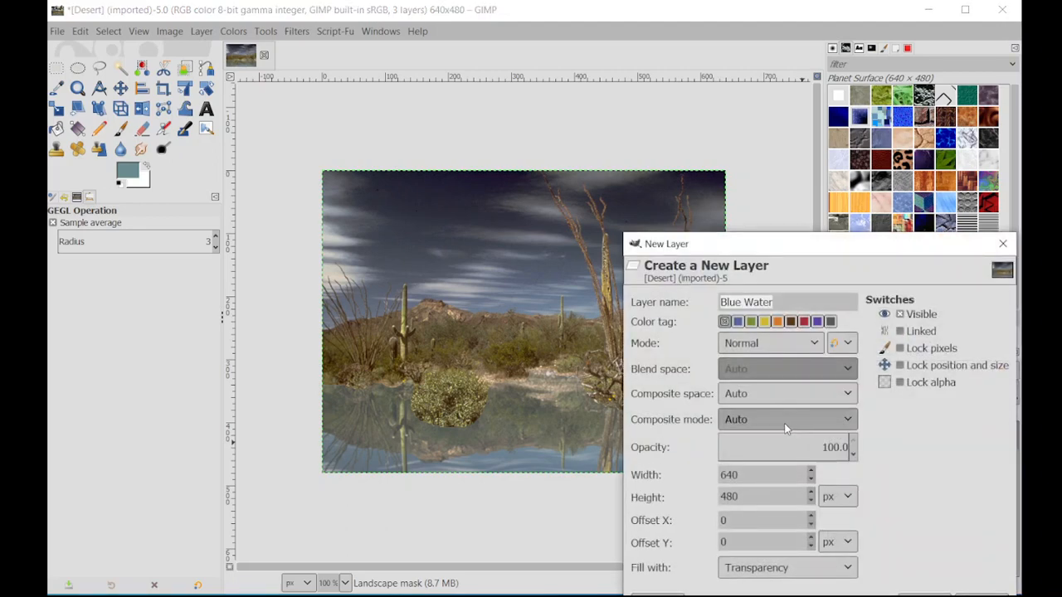
pyautogui.write('Shore')
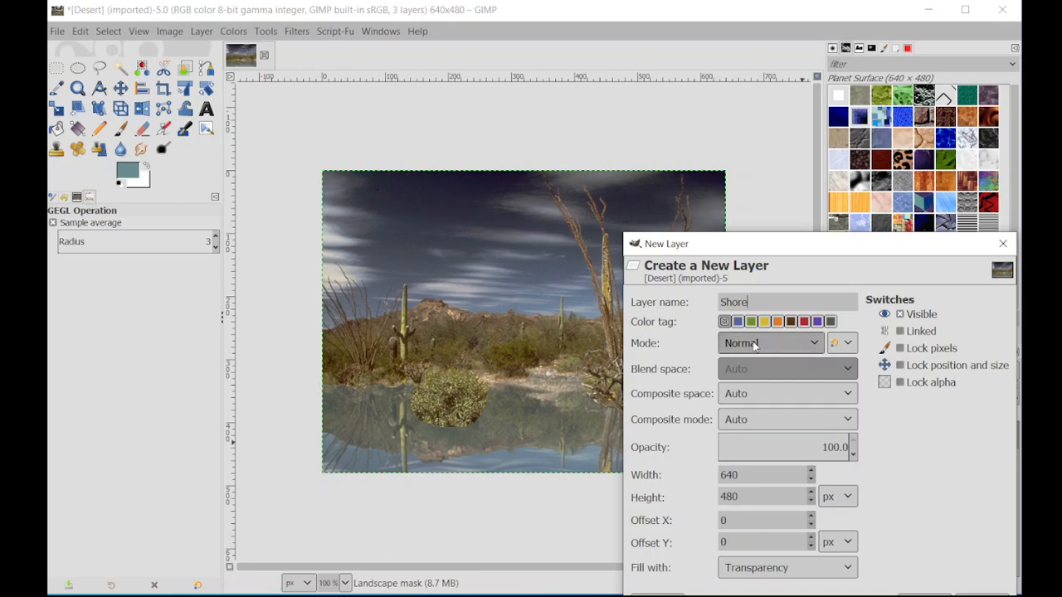
pyautogui.click(921, 593)
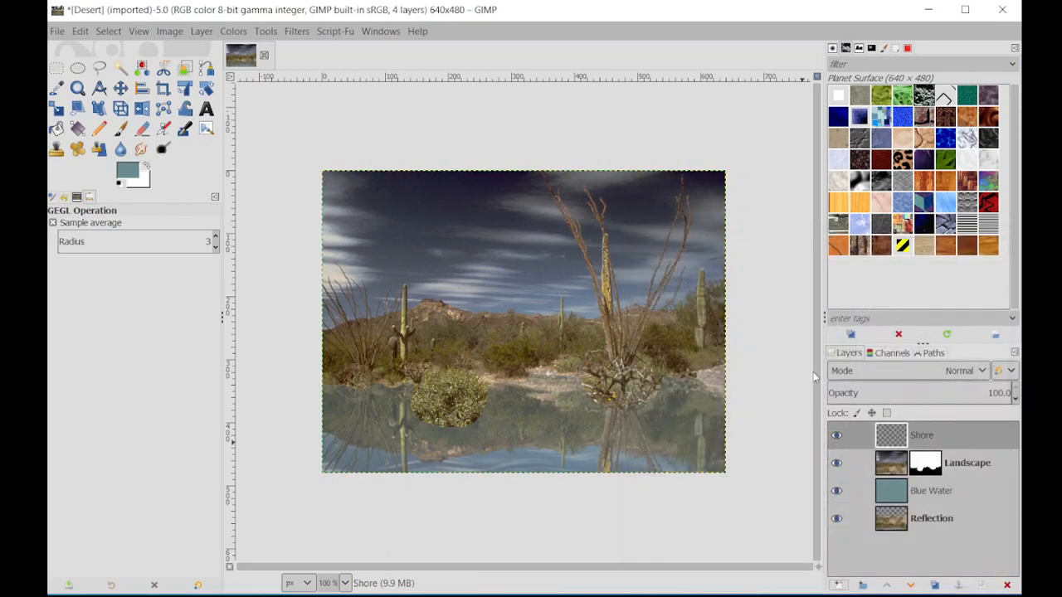
# Set up the Paintbrush with the 2. Hardness 050 brush at size 51
pyautogui.click(128, 130)
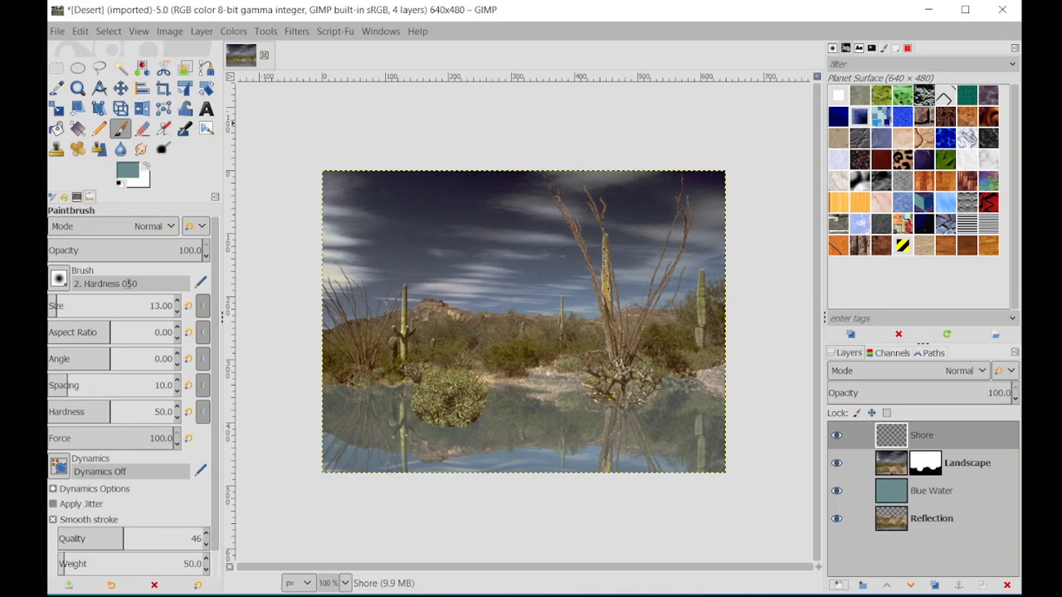
pyautogui.click(59, 279)
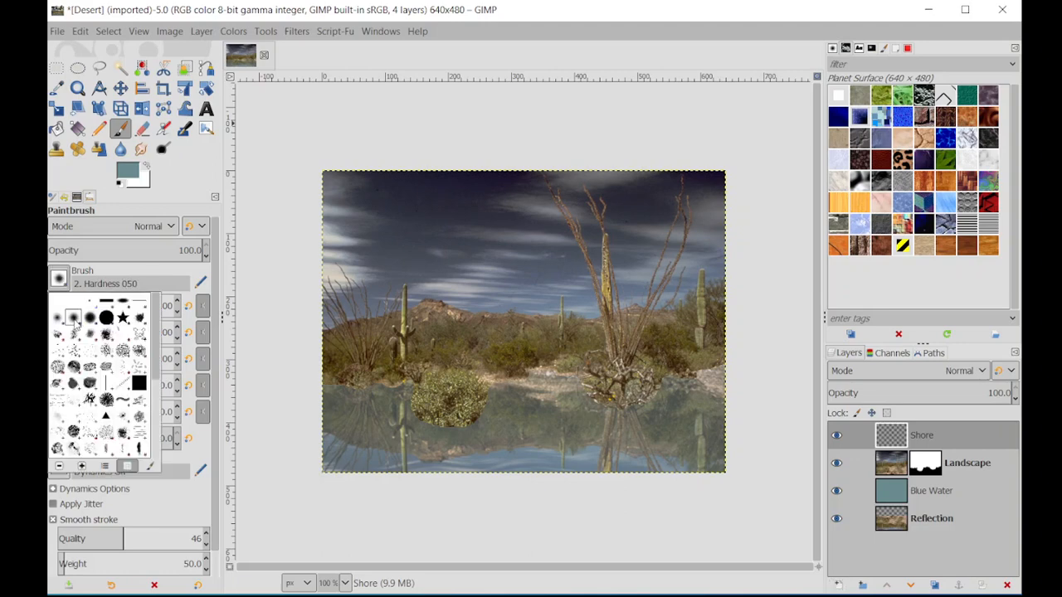
pyautogui.click(237, 300)
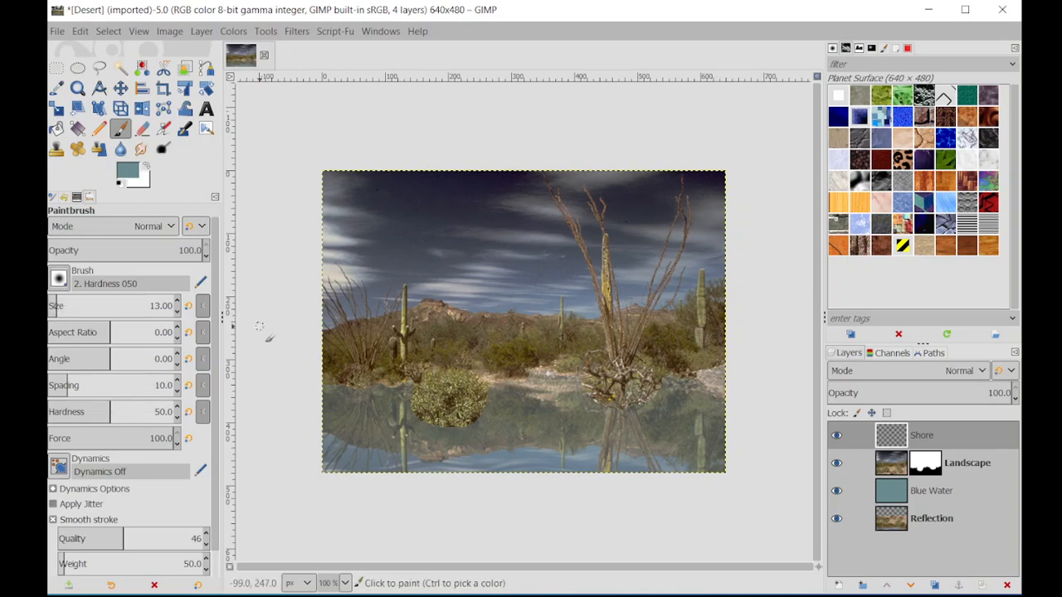
pyautogui.moveTo(61, 307); pyautogui.dragTo(69, 307)
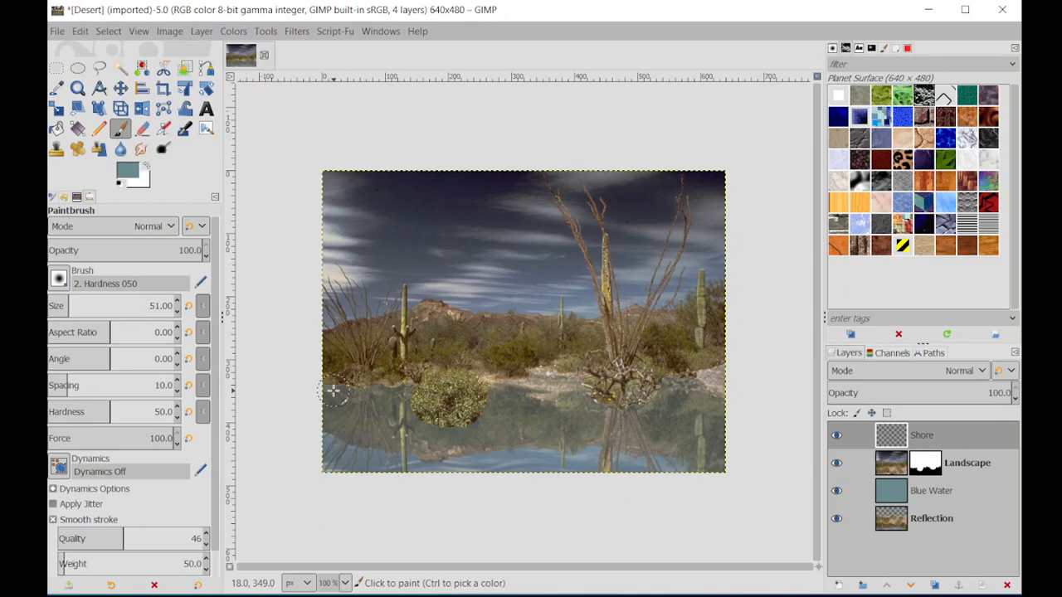
# Change the foreground color to the light warm gray b0afa5 for painting the shore
pyautogui.moveTo(322, 390)
pyautogui.mouseDown()
pyautogui.moveTo(380, 390)
pyautogui.moveTo(369, 390)
pyautogui.mouseUp()
pyautogui.hotkey('ctrl', 'z')
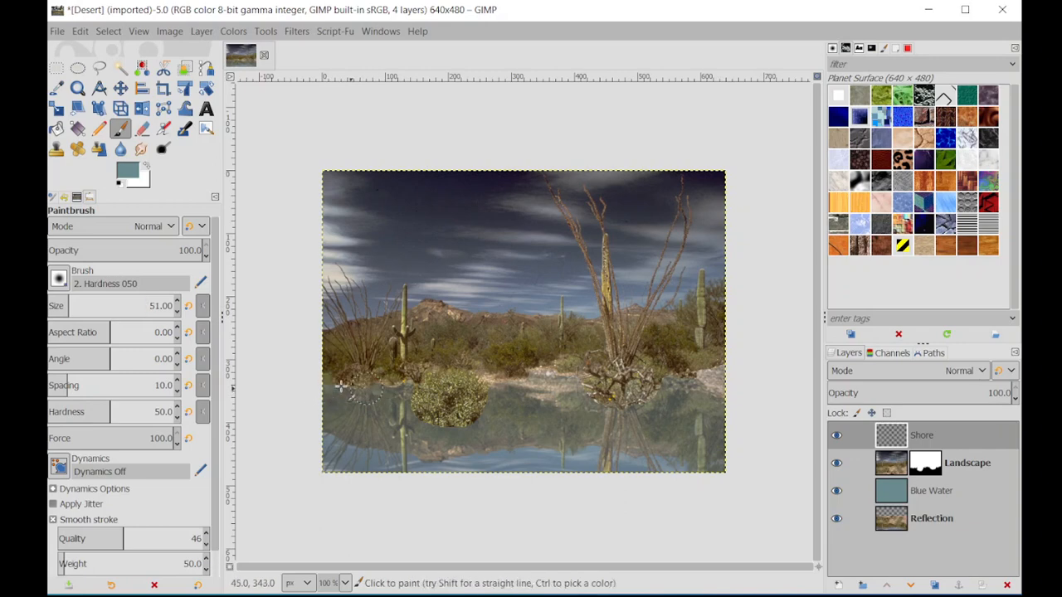
pyautogui.click(132, 175)
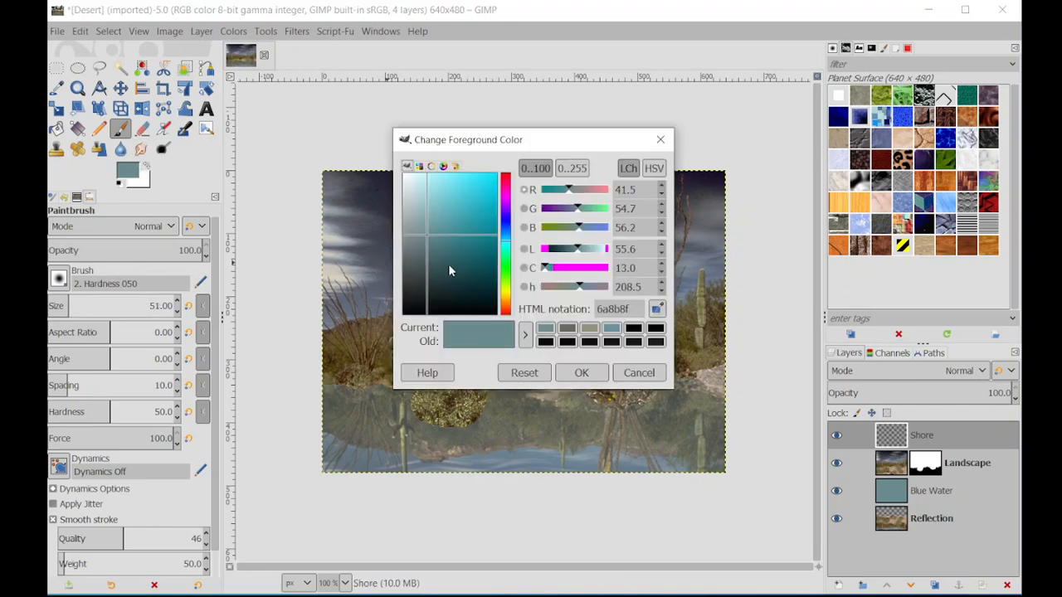
pyautogui.moveTo(505, 288); pyautogui.dragTo(501, 294)
pyautogui.moveTo(413, 219); pyautogui.dragTo(409, 216)
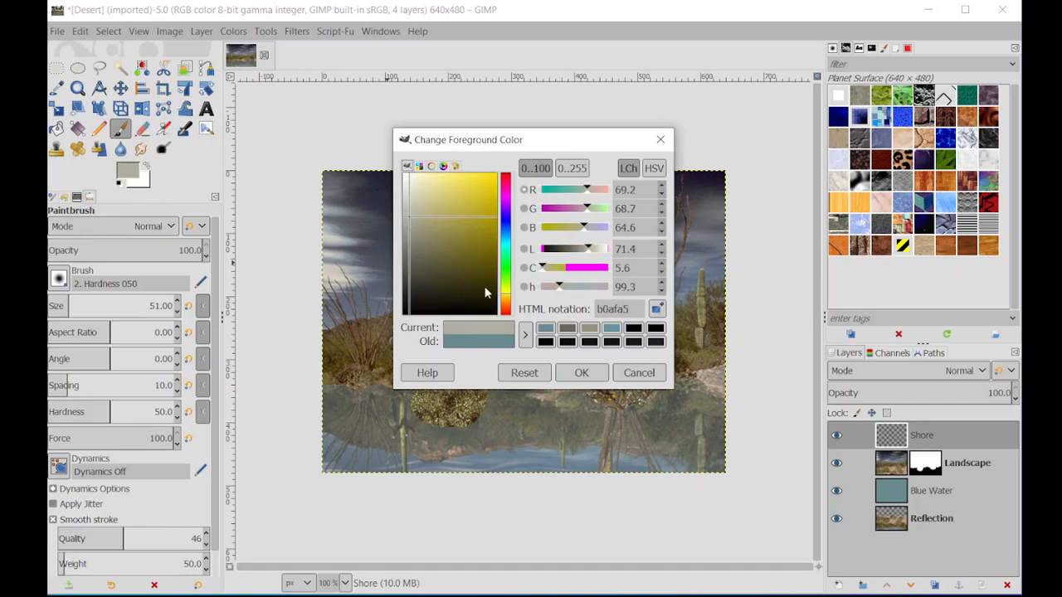
pyautogui.click(581, 374)
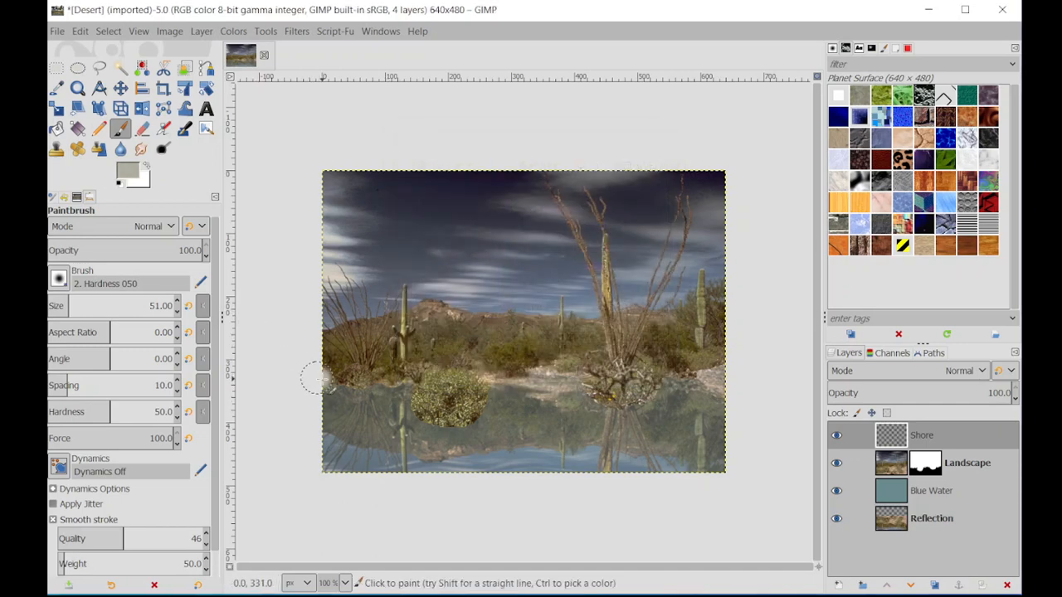
# Undo a trial stroke along the waterline near the small bush and set the foreground to a slightly darker warm gray
pyautogui.moveTo(316, 375); pyautogui.dragTo(399, 389)
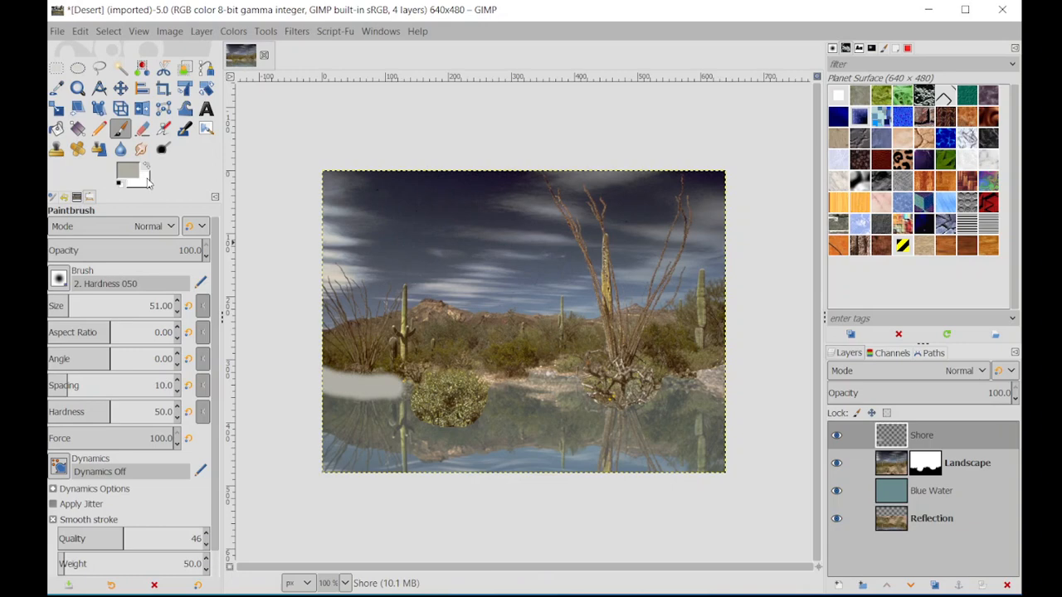
pyautogui.hotkey('ctrl', 'z')
pyautogui.click(127, 172)
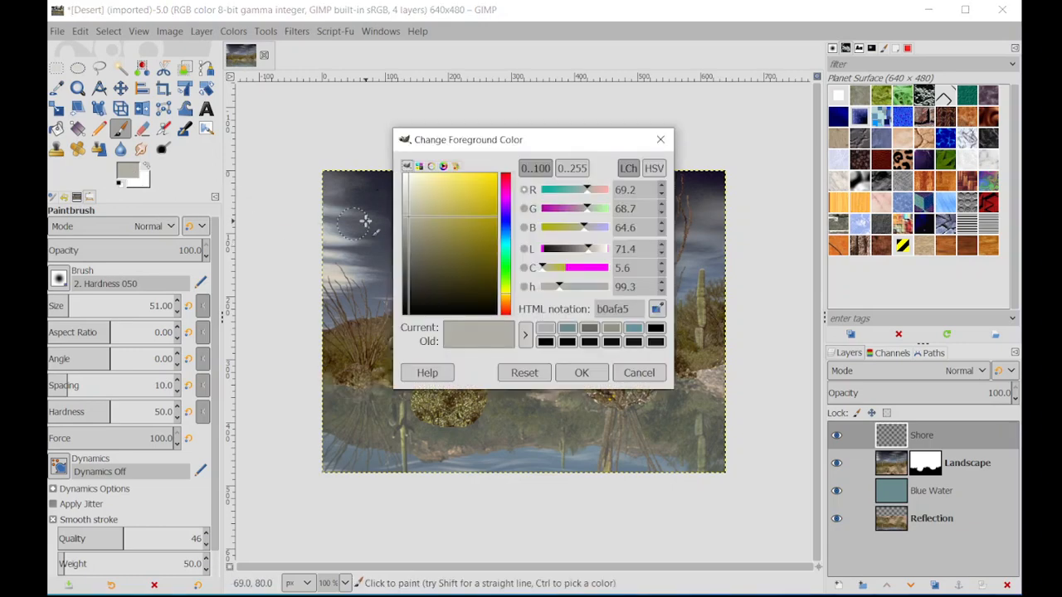
pyautogui.click(415, 227)
pyautogui.click(580, 374)
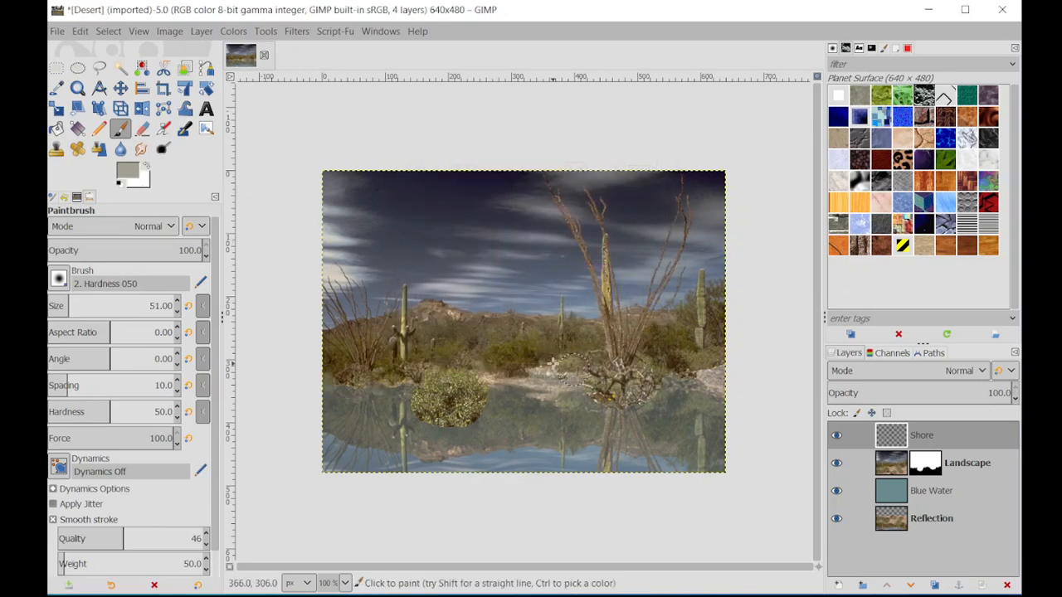
# Paint a gray shore band along the whole waterline and around the bush's base, reducing the brush size to 26 after the first stretch
pyautogui.moveTo(334, 386); pyautogui.dragTo(395, 390)
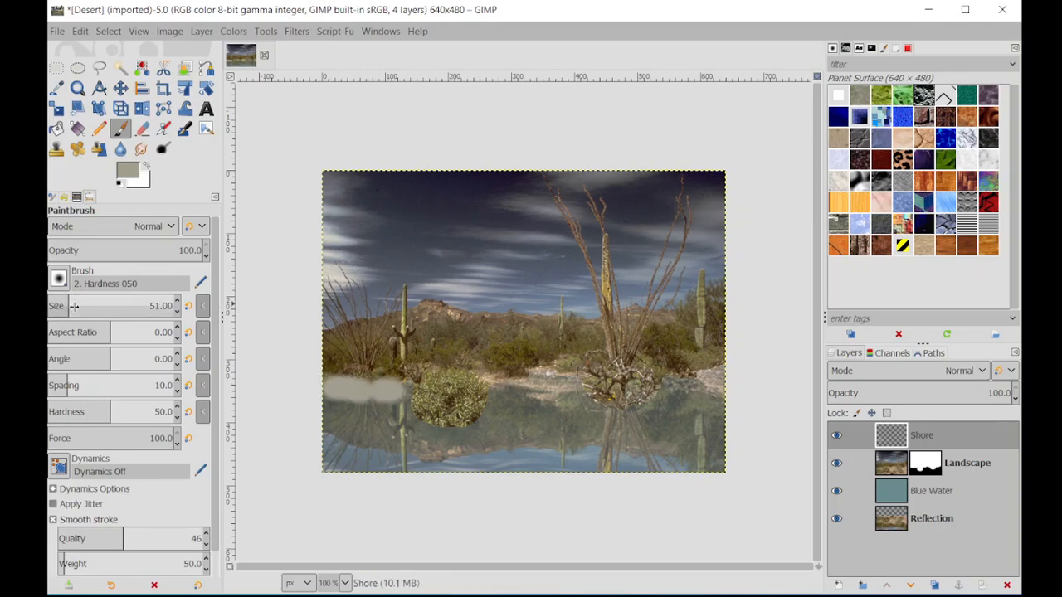
pyautogui.moveTo(66, 307); pyautogui.dragTo(36, 308)
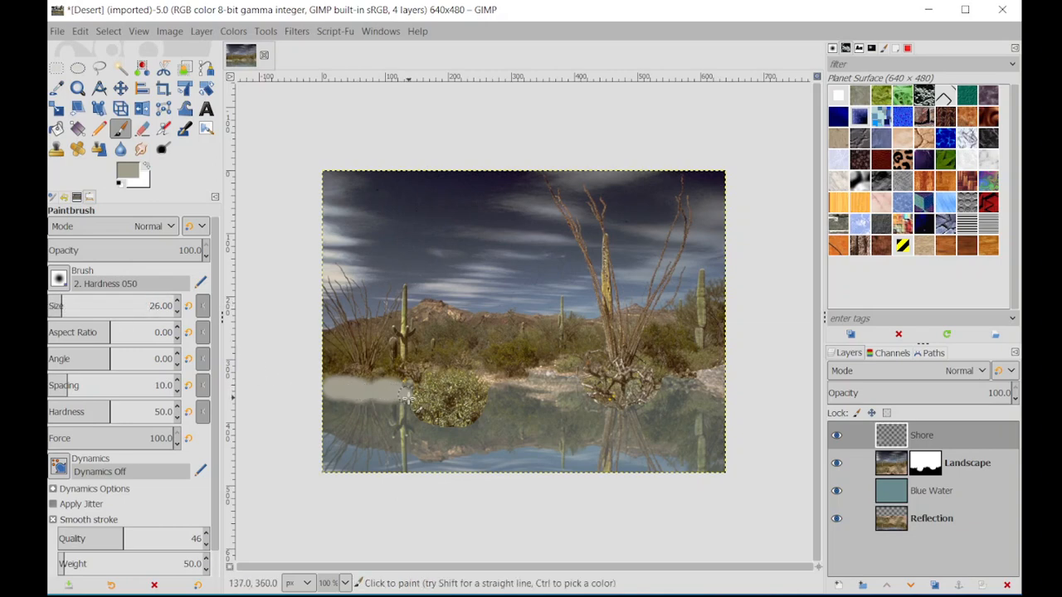
pyautogui.moveTo(410, 412)
pyautogui.mouseDown()
pyautogui.moveTo(456, 426)
pyautogui.moveTo(486, 414)
pyautogui.moveTo(497, 393)
pyautogui.moveTo(609, 406)
pyautogui.moveTo(720, 393)
pyautogui.moveTo(480, 403)
pyautogui.moveTo(472, 423)
pyautogui.moveTo(448, 424)
pyautogui.moveTo(425, 421)
pyautogui.moveTo(396, 393)
pyautogui.moveTo(319, 386)
pyautogui.mouseUp()
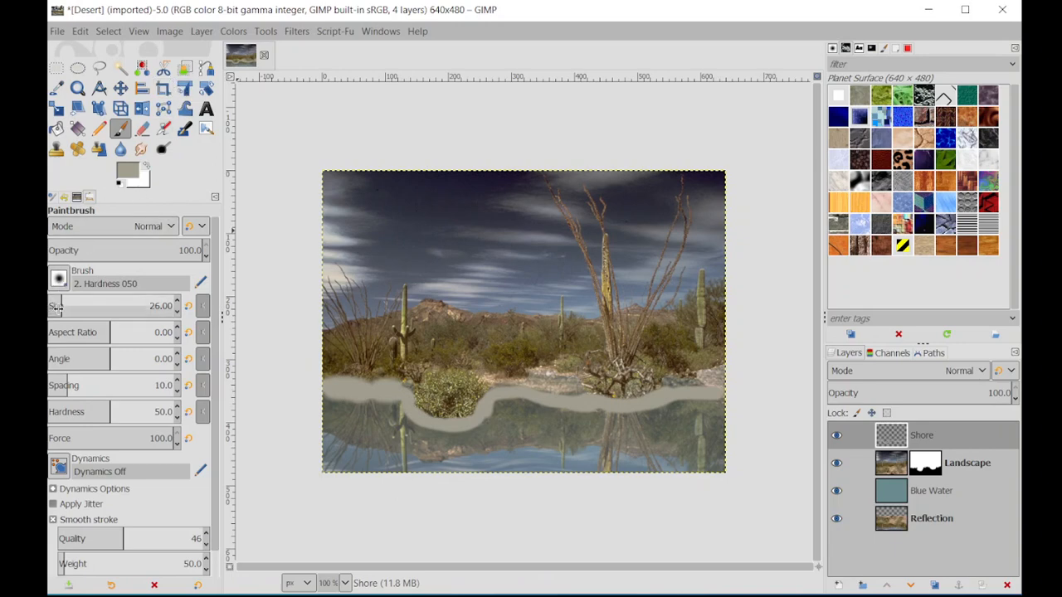
# Set the brush size to 9 and refine the shore band's edges with fine strokes, filling it out into an irregular bank
pyautogui.click(55, 306)
pyautogui.moveTo(55, 307); pyautogui.dragTo(47, 307)
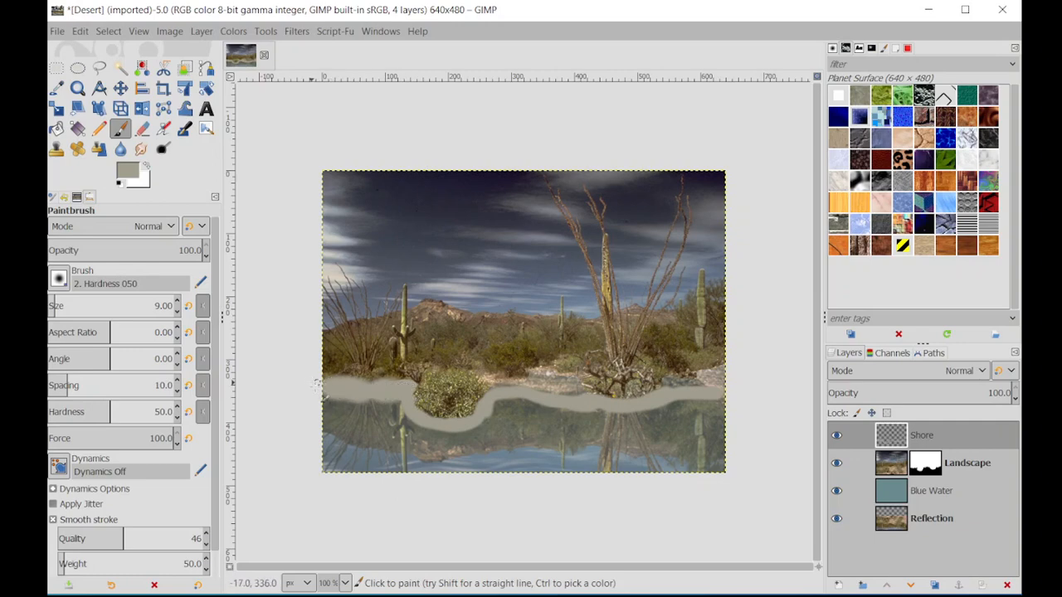
pyautogui.moveTo(318, 399); pyautogui.dragTo(328, 401)
pyautogui.moveTo(398, 413)
pyautogui.mouseDown()
pyautogui.moveTo(403, 406)
pyautogui.moveTo(429, 421)
pyautogui.moveTo(502, 417)
pyautogui.moveTo(493, 409)
pyautogui.moveTo(484, 426)
pyautogui.moveTo(426, 427)
pyautogui.moveTo(481, 432)
pyautogui.moveTo(497, 427)
pyautogui.moveTo(482, 429)
pyautogui.moveTo(506, 399)
pyautogui.moveTo(539, 401)
pyautogui.moveTo(489, 406)
pyautogui.moveTo(482, 391)
pyautogui.moveTo(601, 409)
pyautogui.moveTo(561, 396)
pyautogui.moveTo(712, 398)
pyautogui.mouseUp()
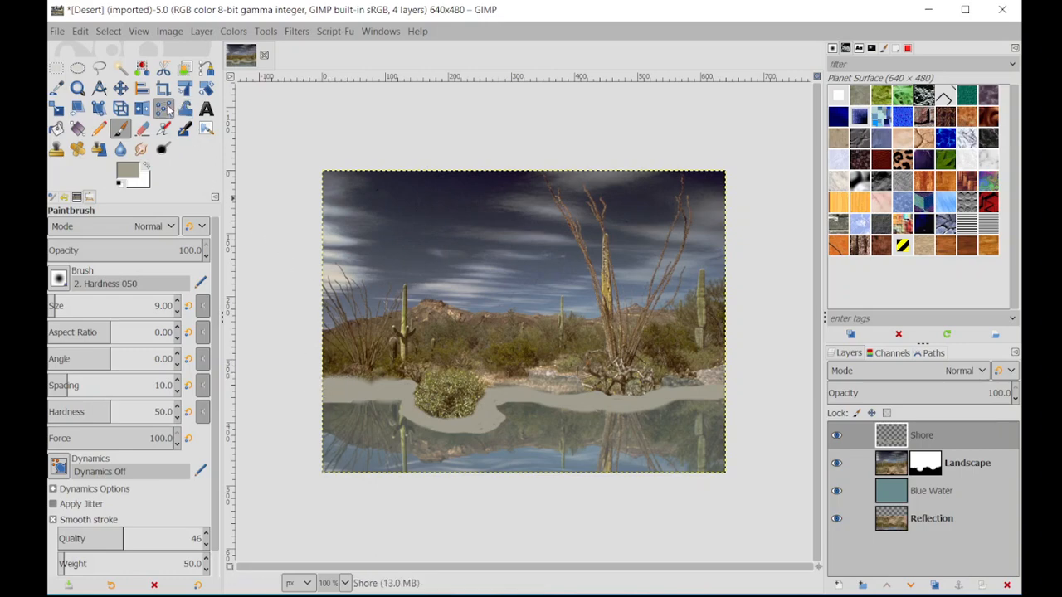
# Select the painted gray shore by color on the Shore layer and open the HSV Noise filter for it
pyautogui.click(143, 70)
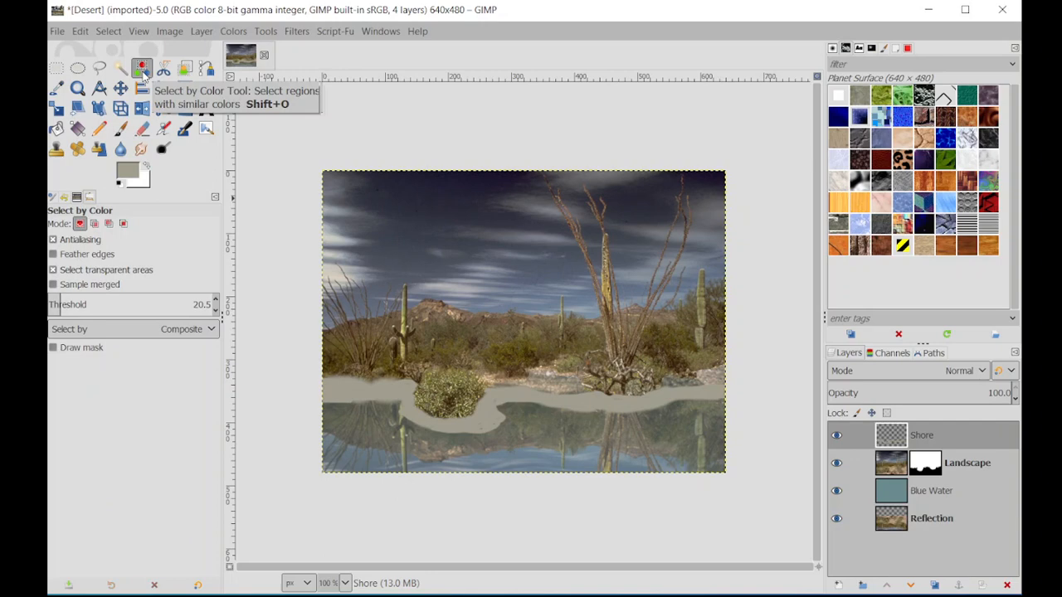
pyautogui.click(386, 391)
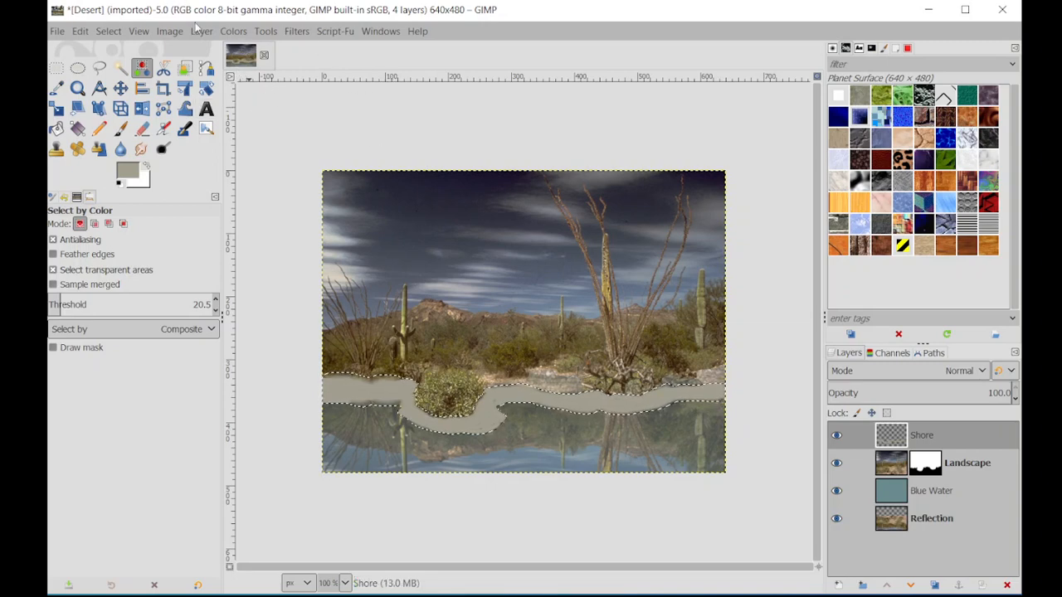
pyautogui.click(297, 31)
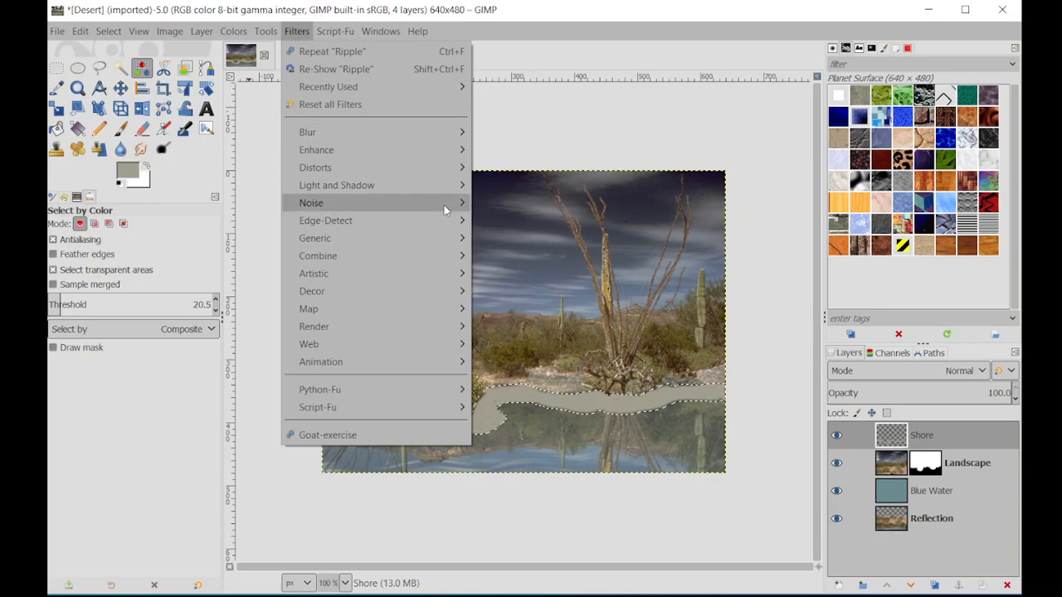
pyautogui.moveTo(444, 205)
pyautogui.click(498, 204)
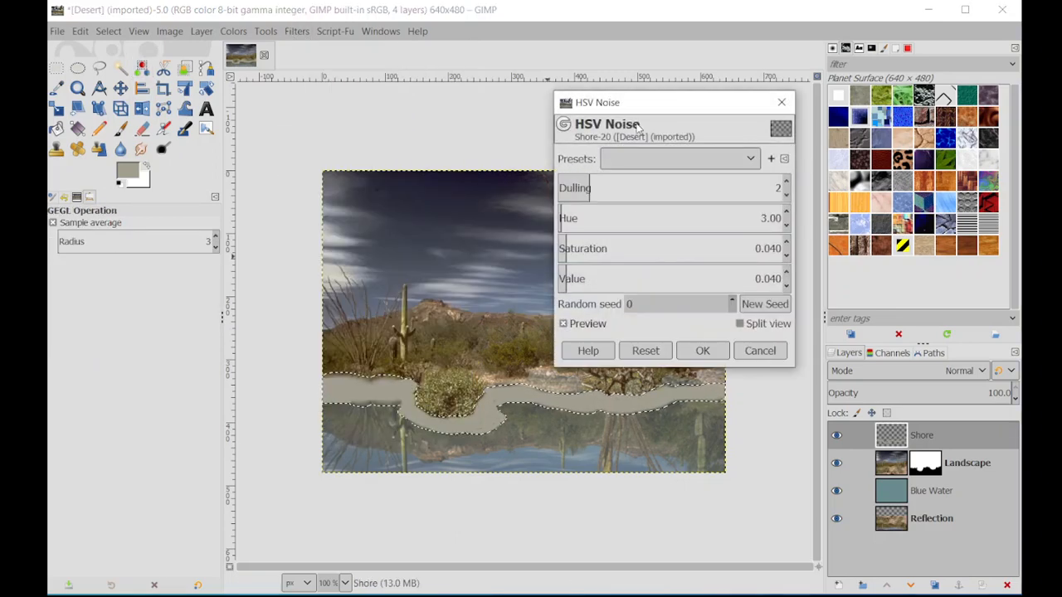
pyautogui.moveTo(641, 109); pyautogui.dragTo(564, 139)
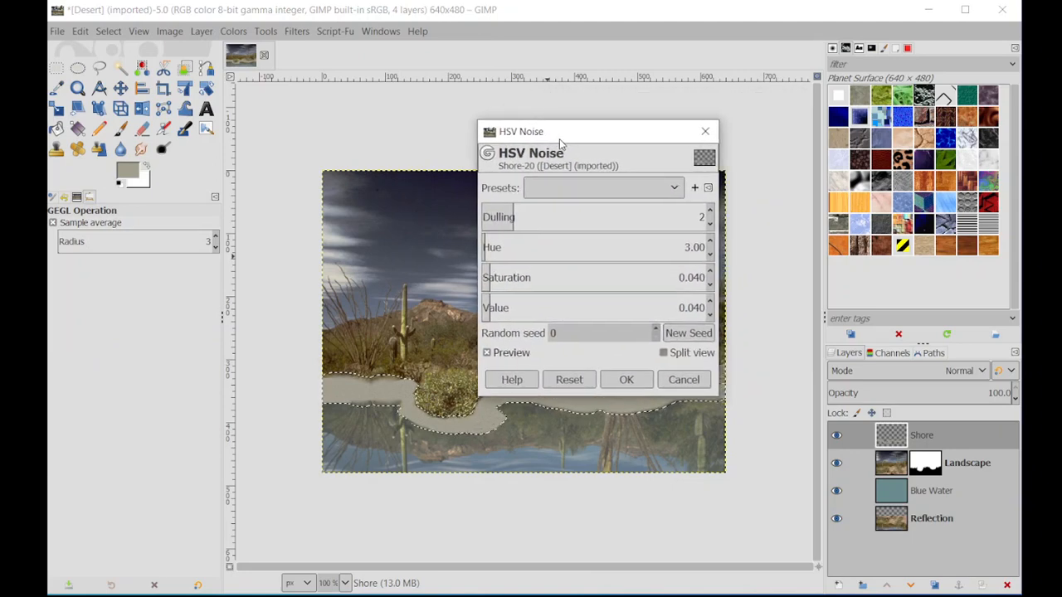
# Apply HSV Noise to the shore with dulling 3, hue 0.00, saturation 1.000 and value 0.152, and clear the selection
pyautogui.click(709, 212)
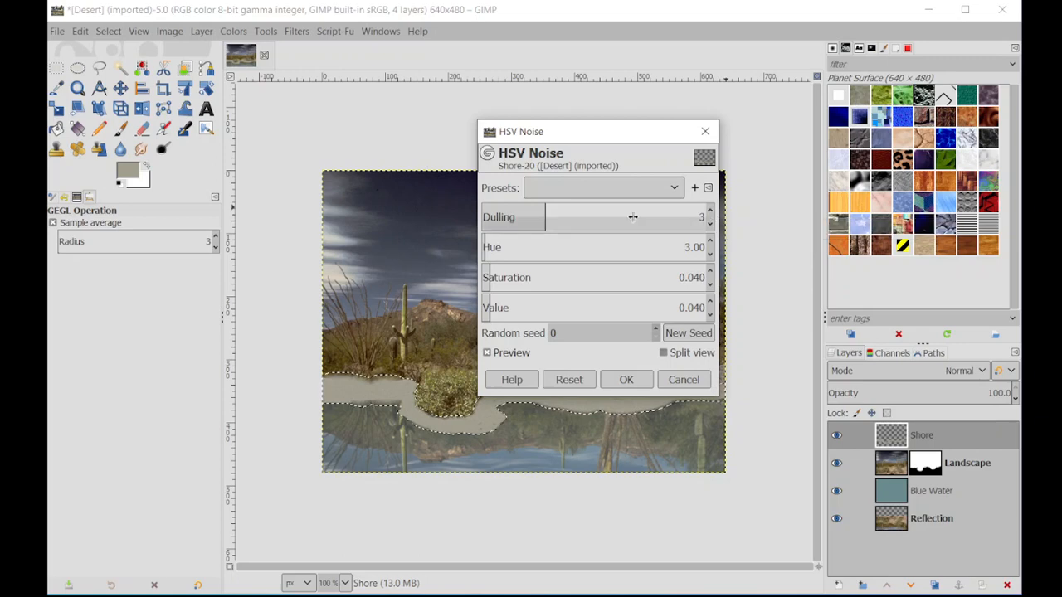
pyautogui.click(710, 253)
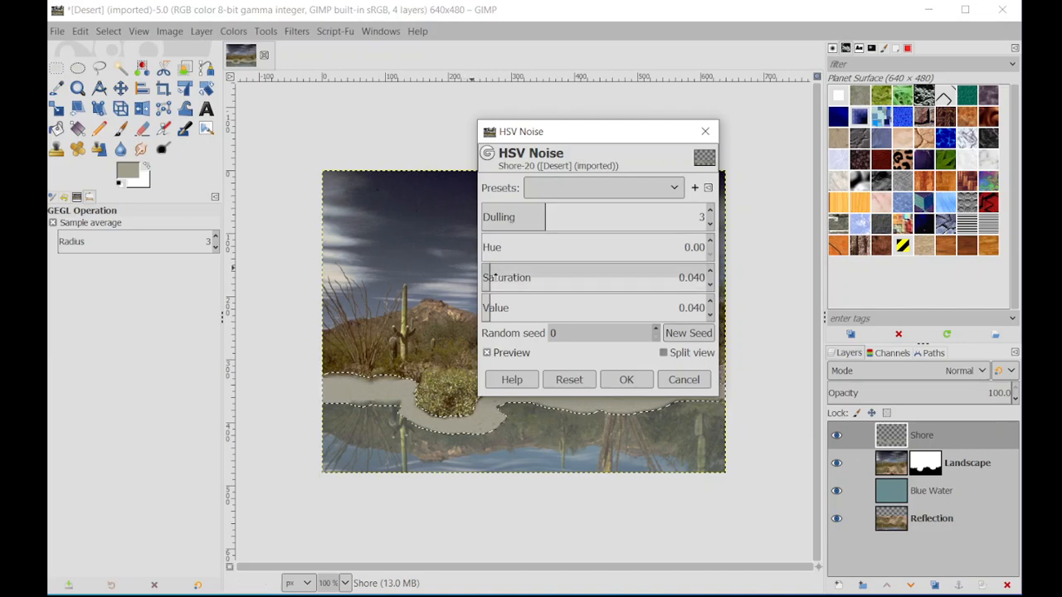
pyautogui.moveTo(494, 281); pyautogui.dragTo(722, 292)
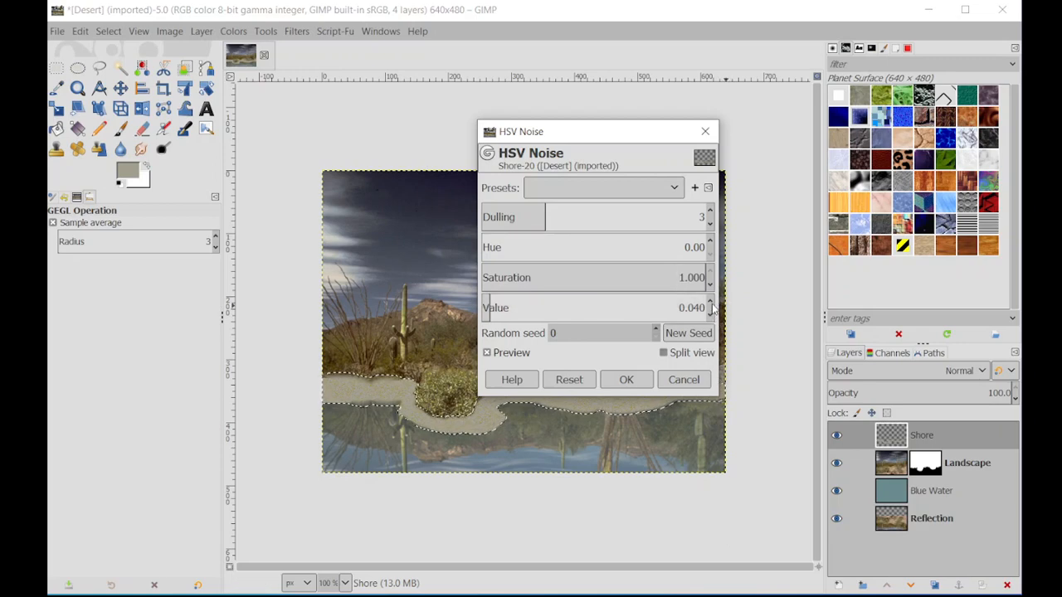
pyautogui.moveTo(491, 307); pyautogui.dragTo(515, 308)
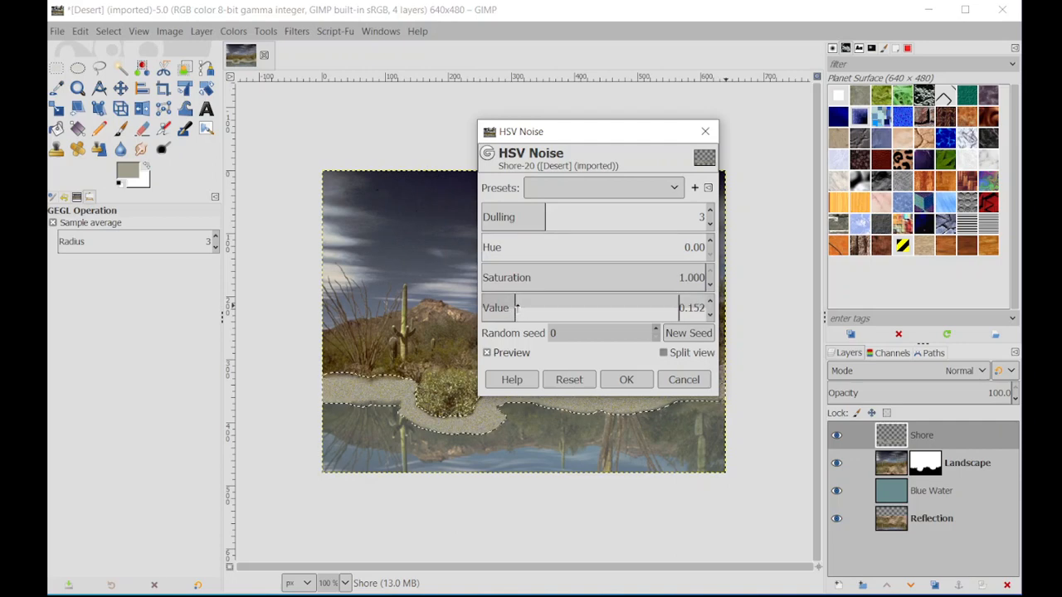
pyautogui.click(635, 386)
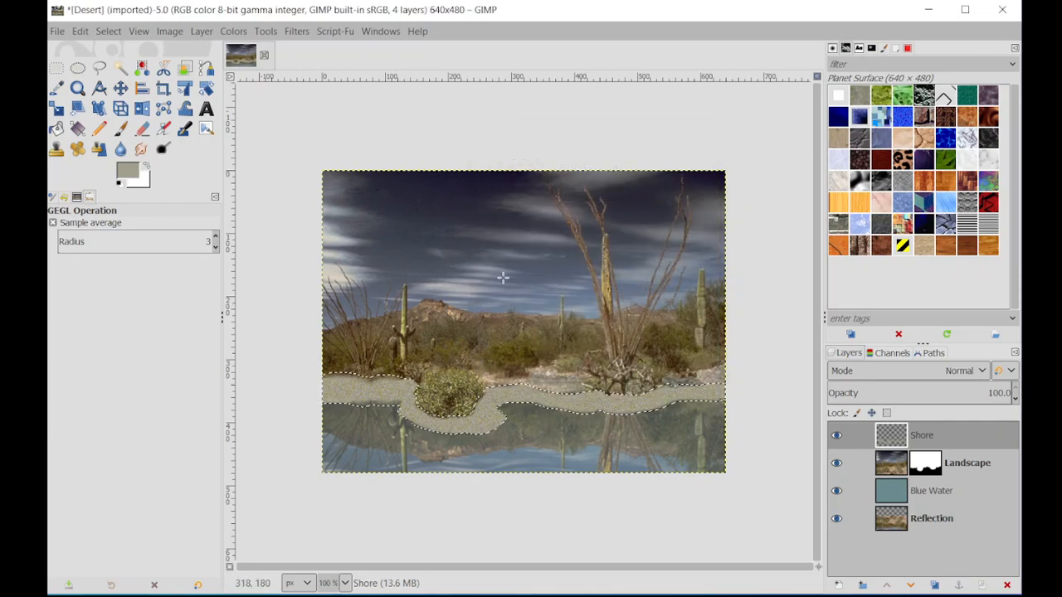
pyautogui.click(105, 32)
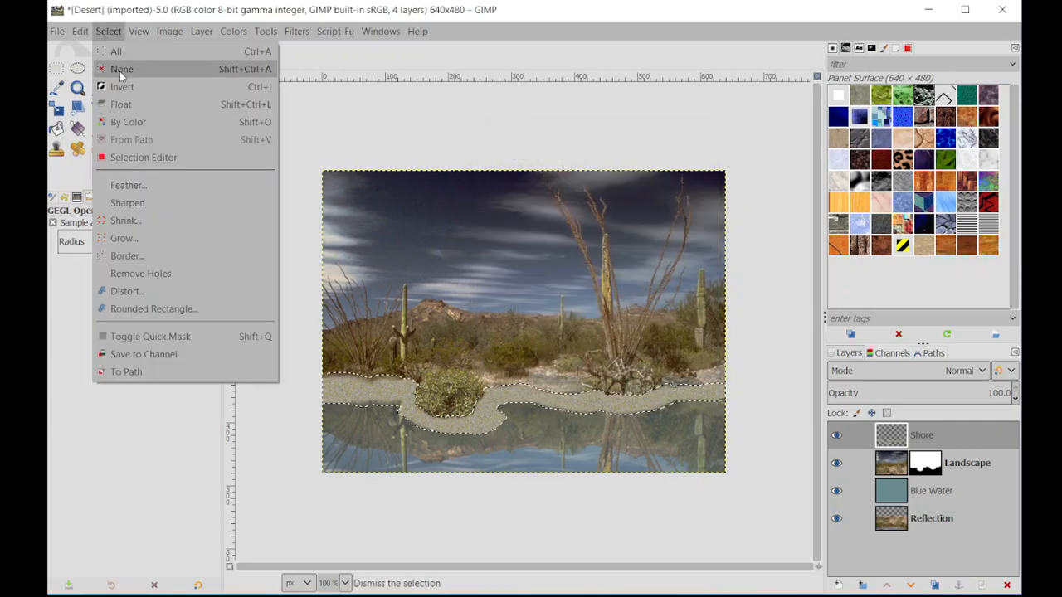
pyautogui.click(119, 69)
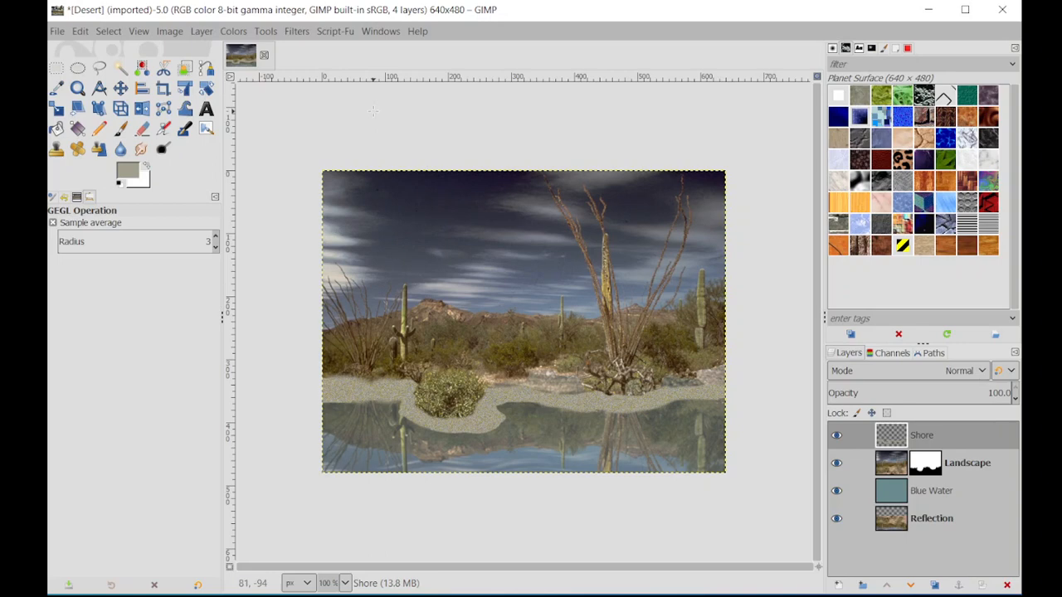